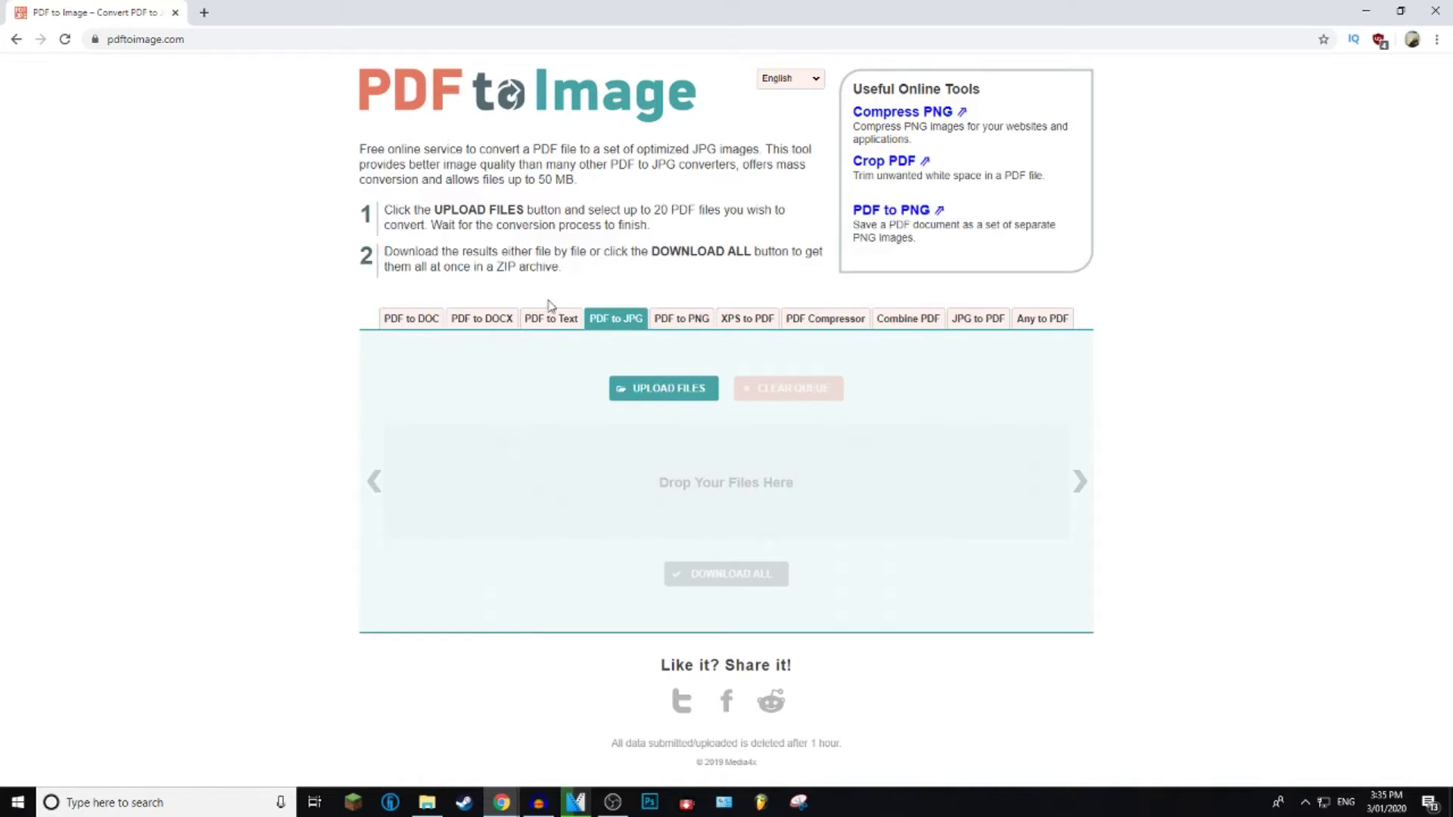
- Upload the PDF résumé from the Desktop to the PDF to PNG converter
left_click(668, 324)
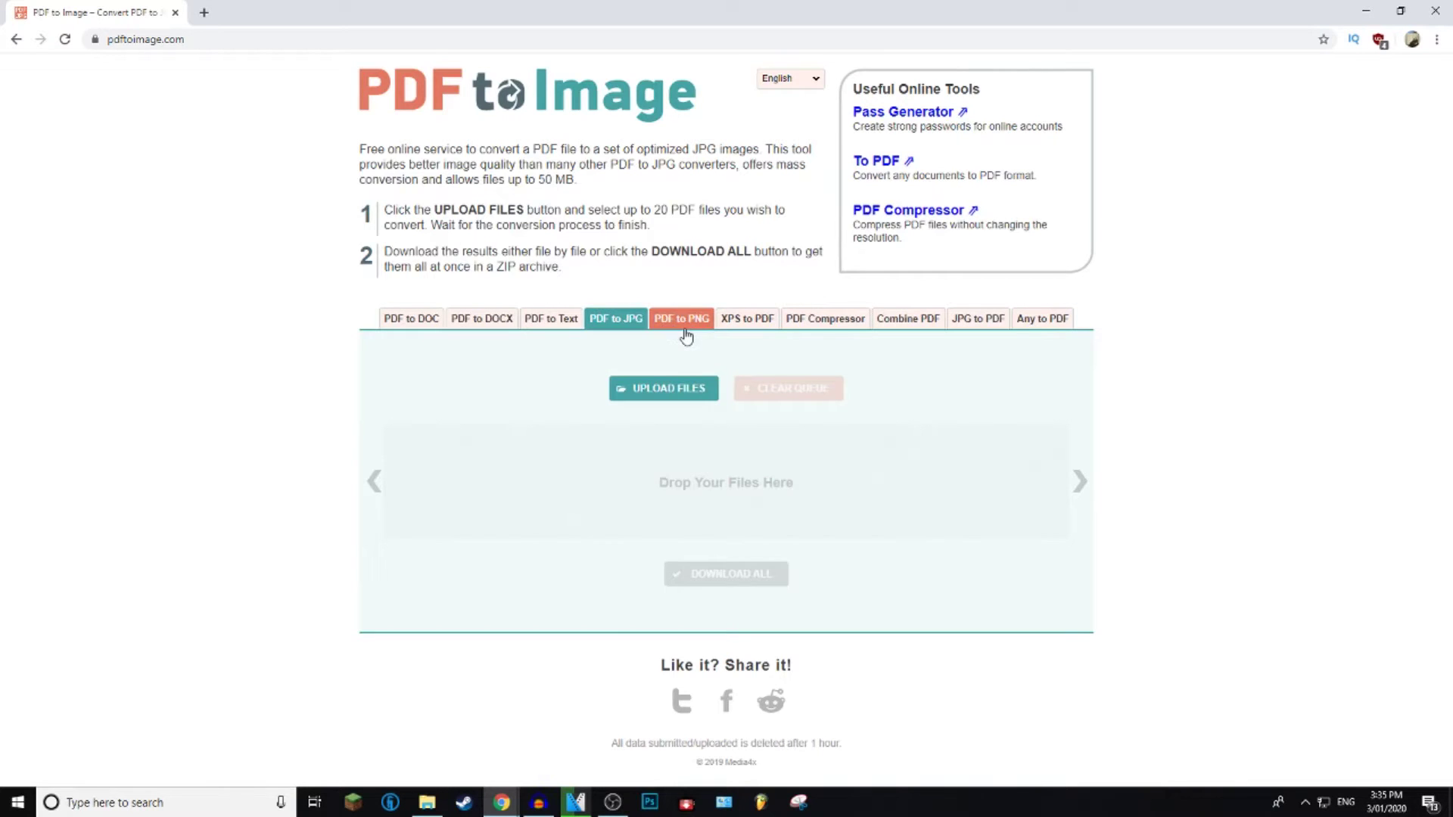
left_click(662, 391)
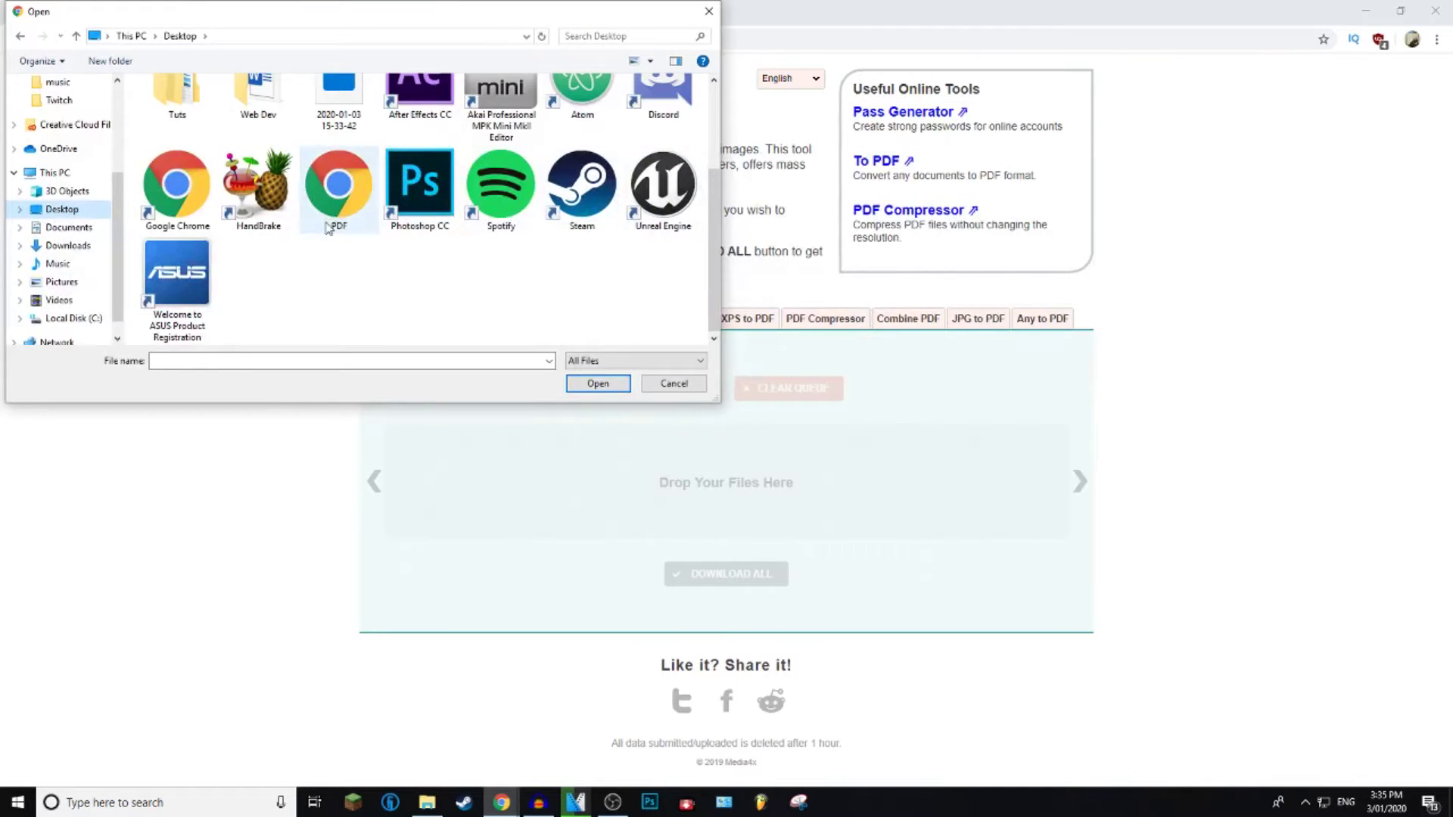
left_click(342, 198)
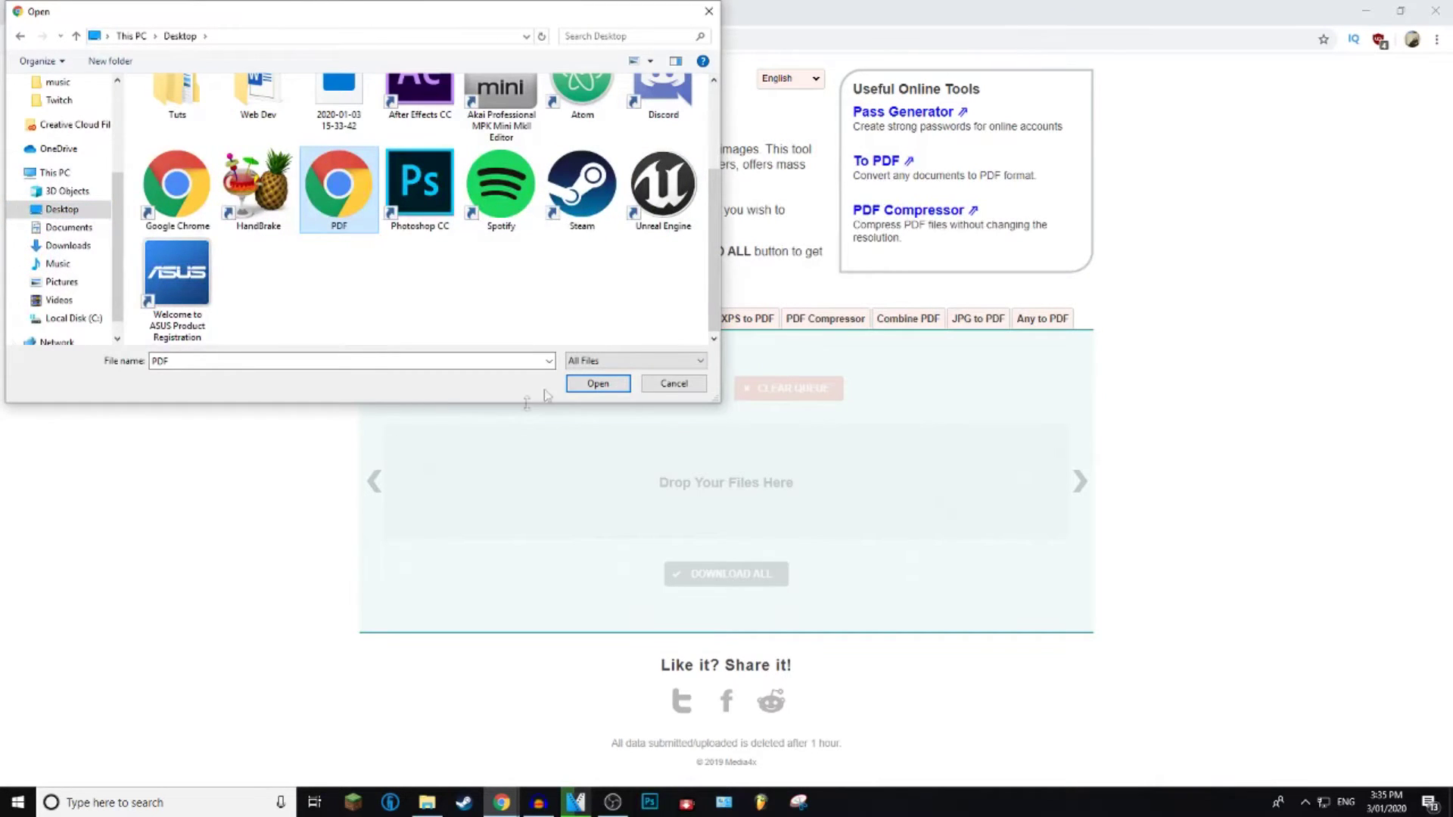
left_click(603, 384)
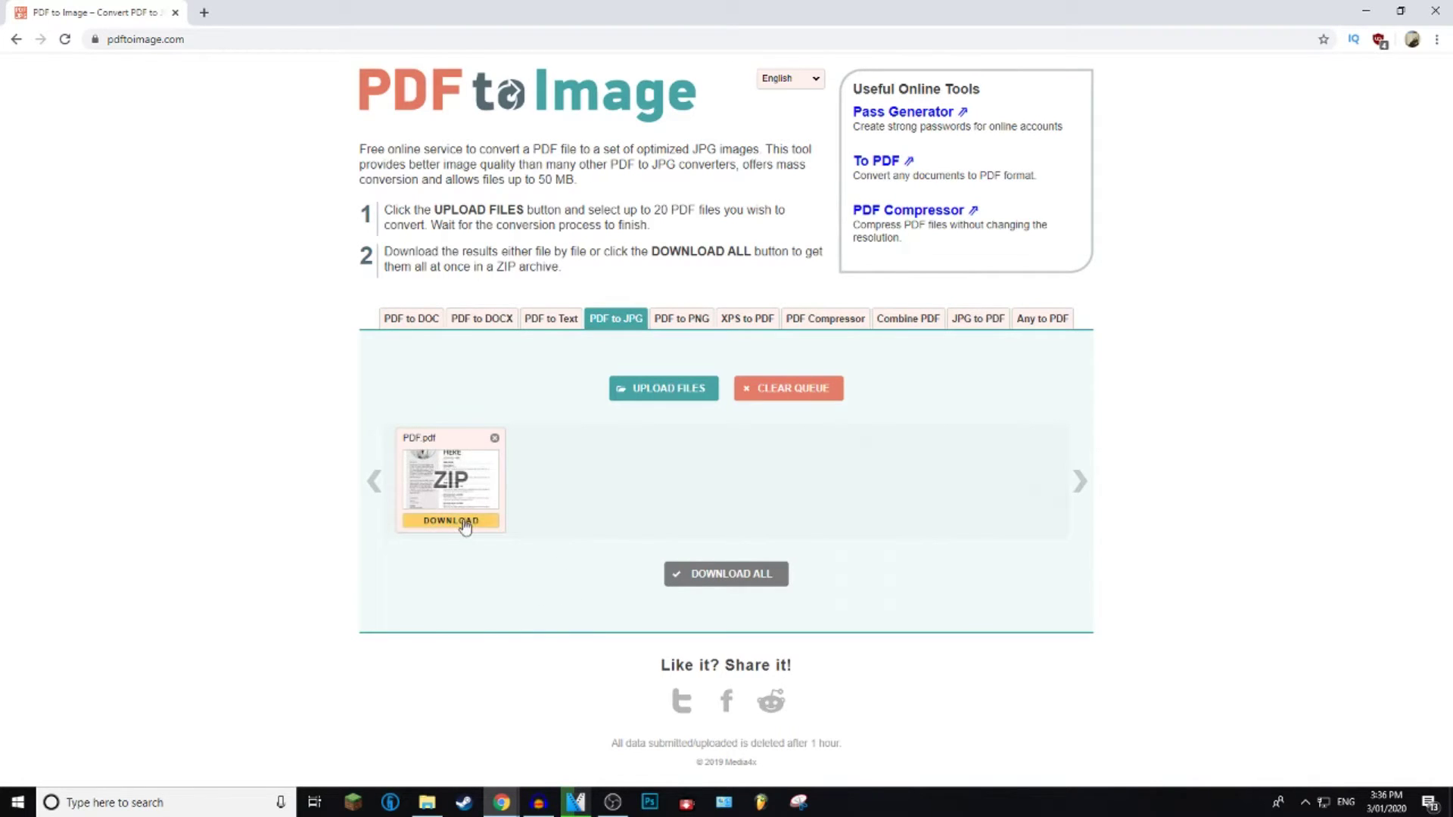
- Download the converted PDF.zip and move it from Downloads onto the desktop
mouse_move(461, 505)
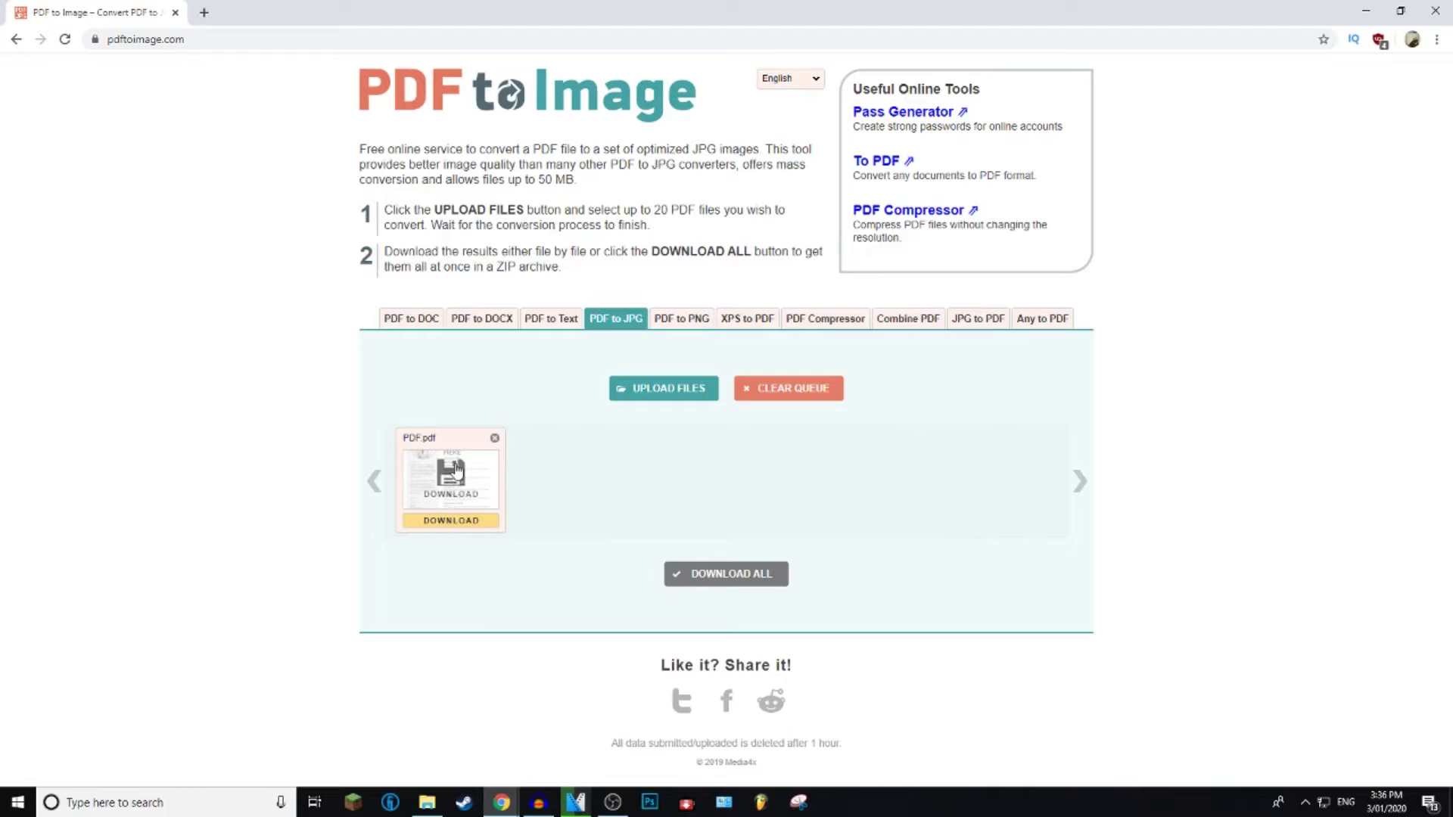
left_click(457, 470)
left_click(46, 772)
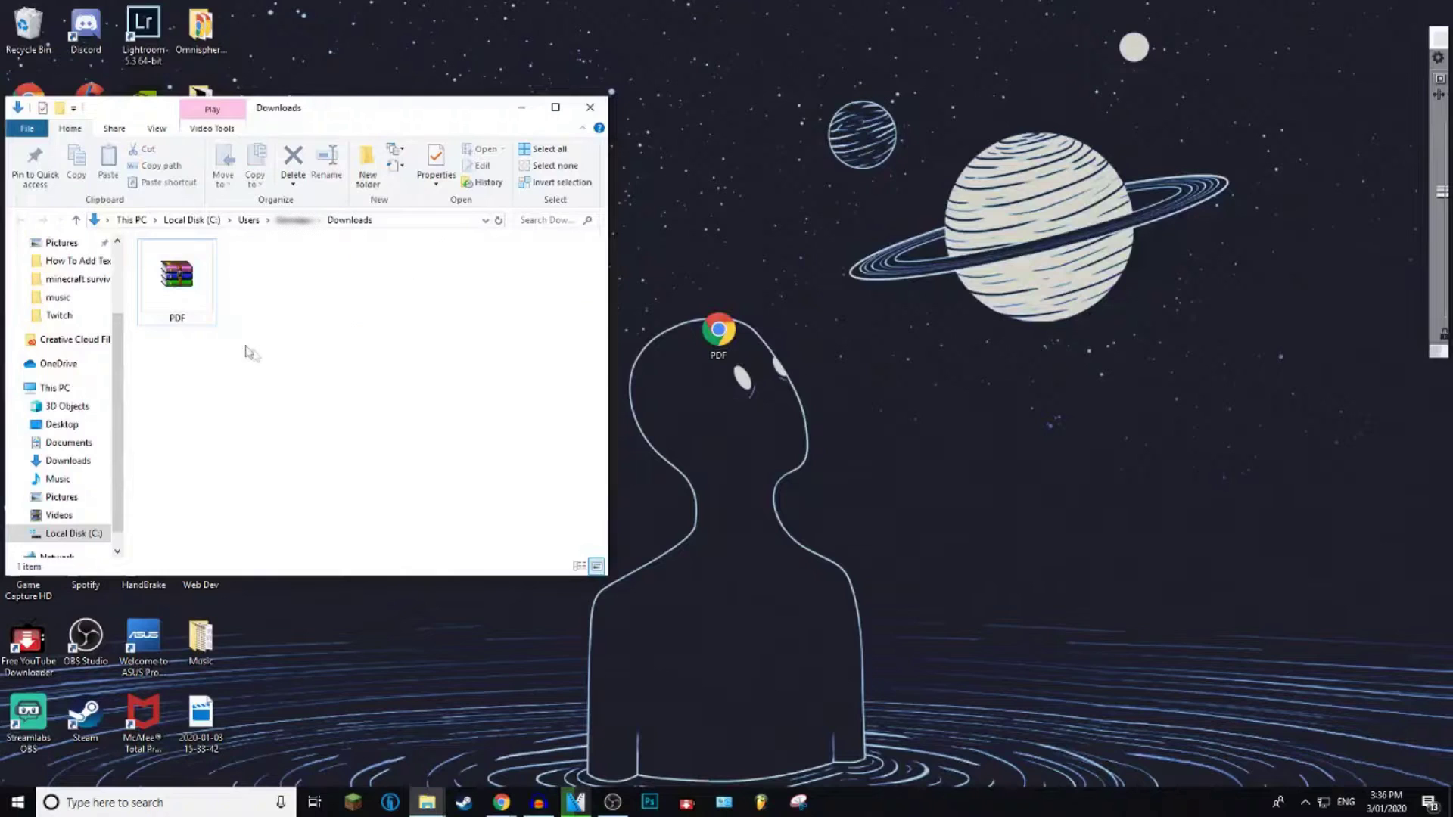
left_click(179, 275)
left_click_drag(179, 276, 949, 180)
- Close the Downloads window and the PDF.zip archive that opened in WinRAR
left_click(590, 107)
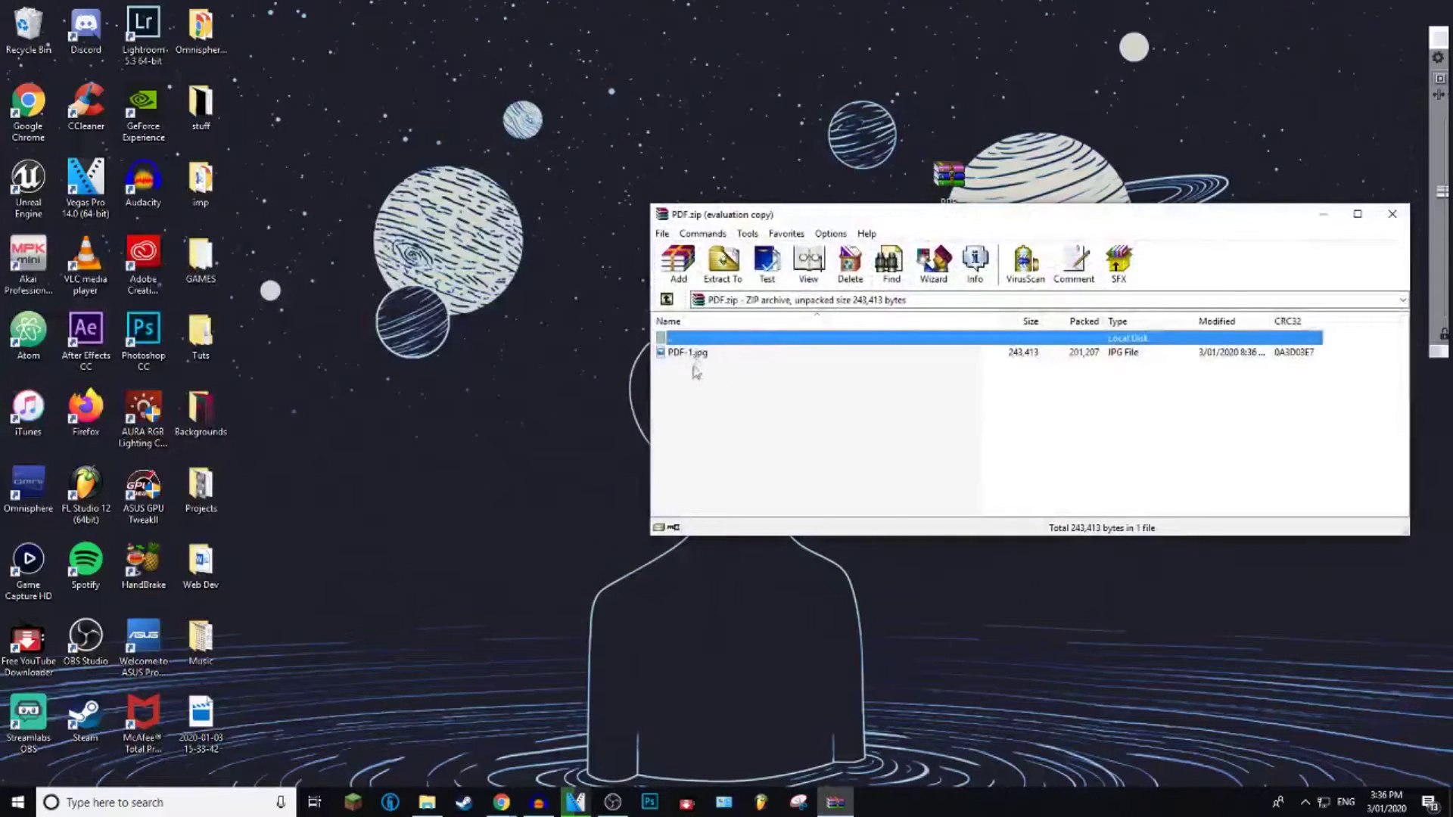
left_click(1111, 381)
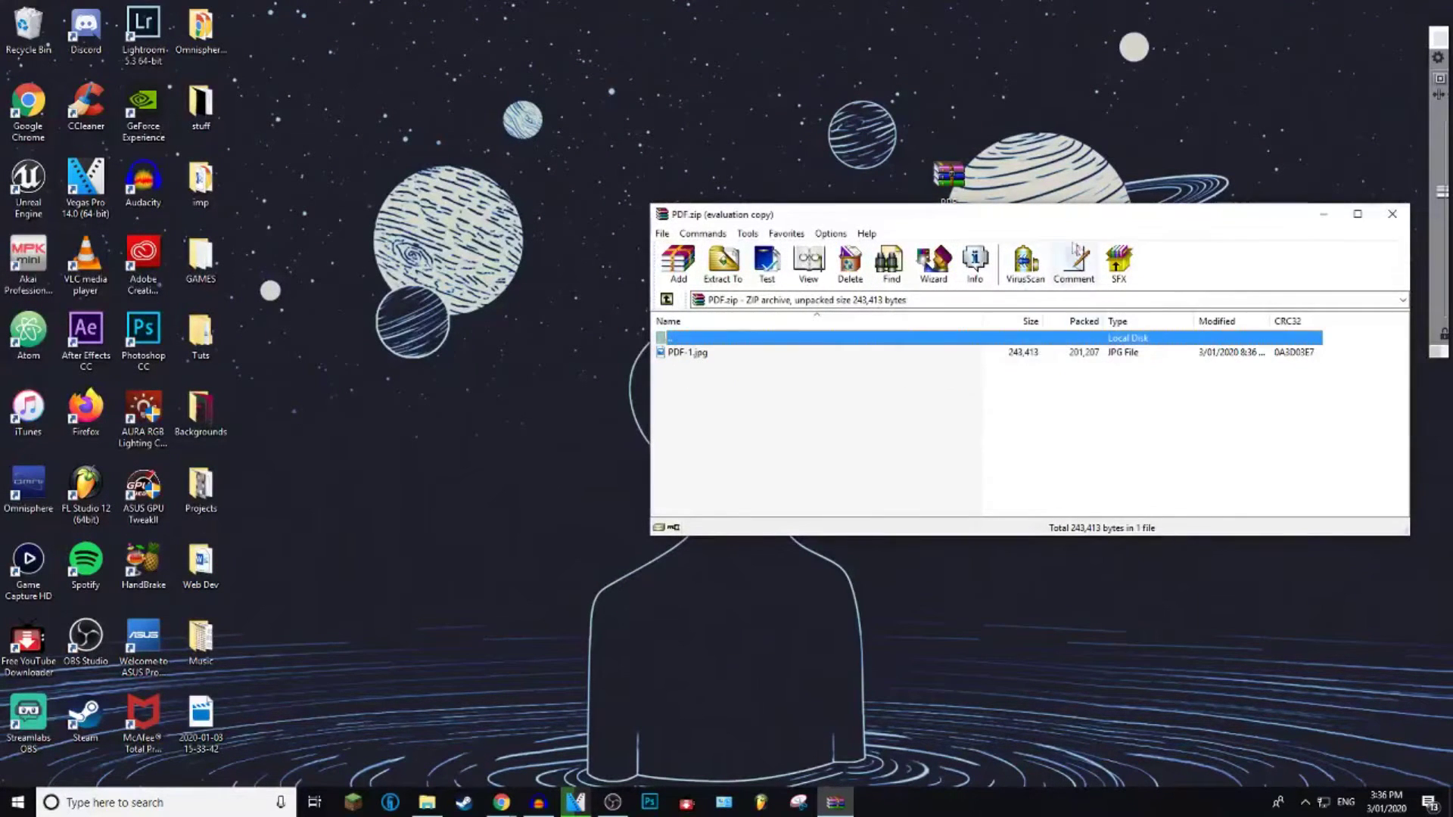
left_click(748, 356)
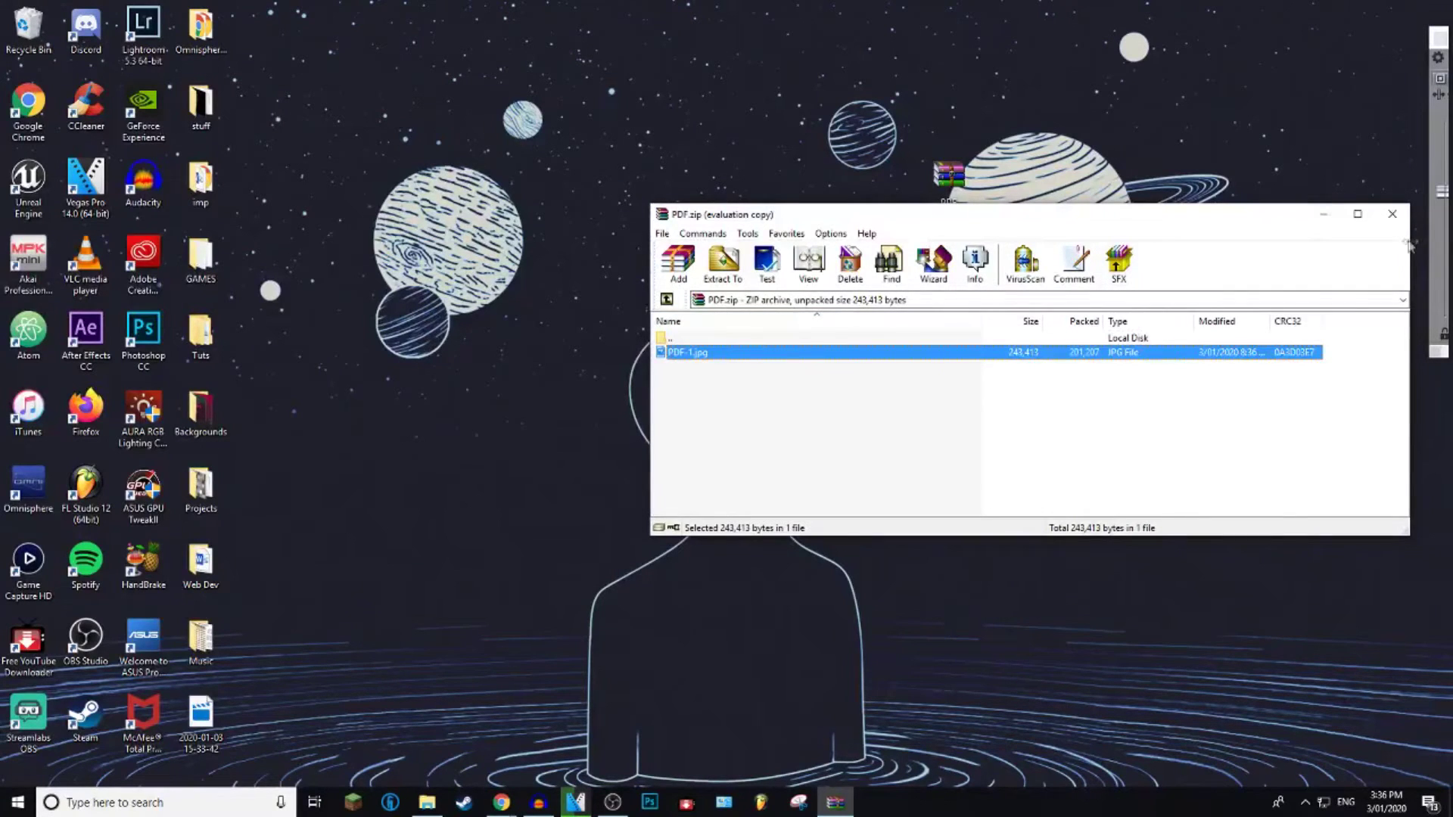
left_click(1392, 213)
- Extract PDF.zip, place PDF-1 beside the PDF shortcut, and delete the zip
right_click(948, 177)
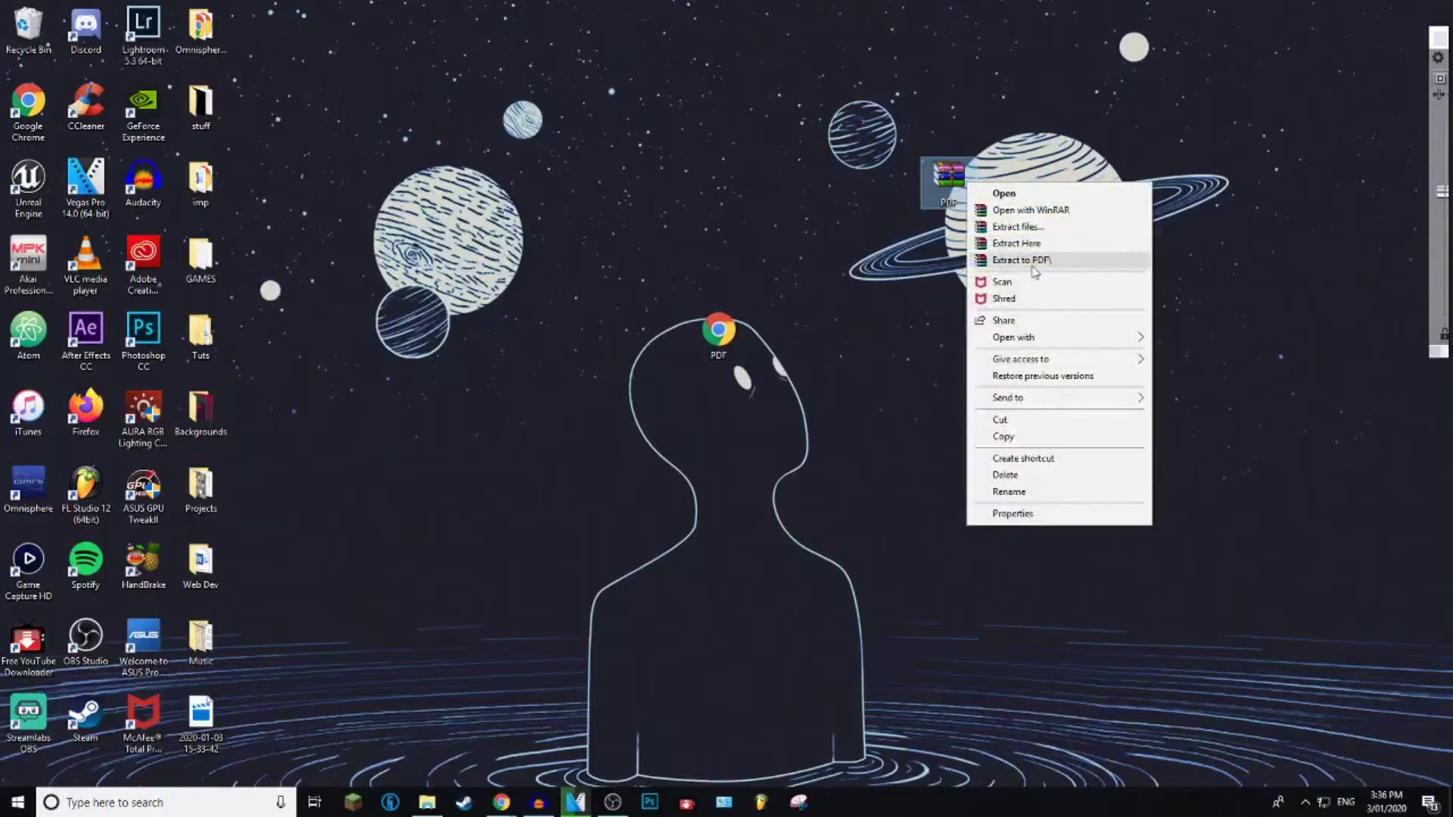
left_click(1018, 243)
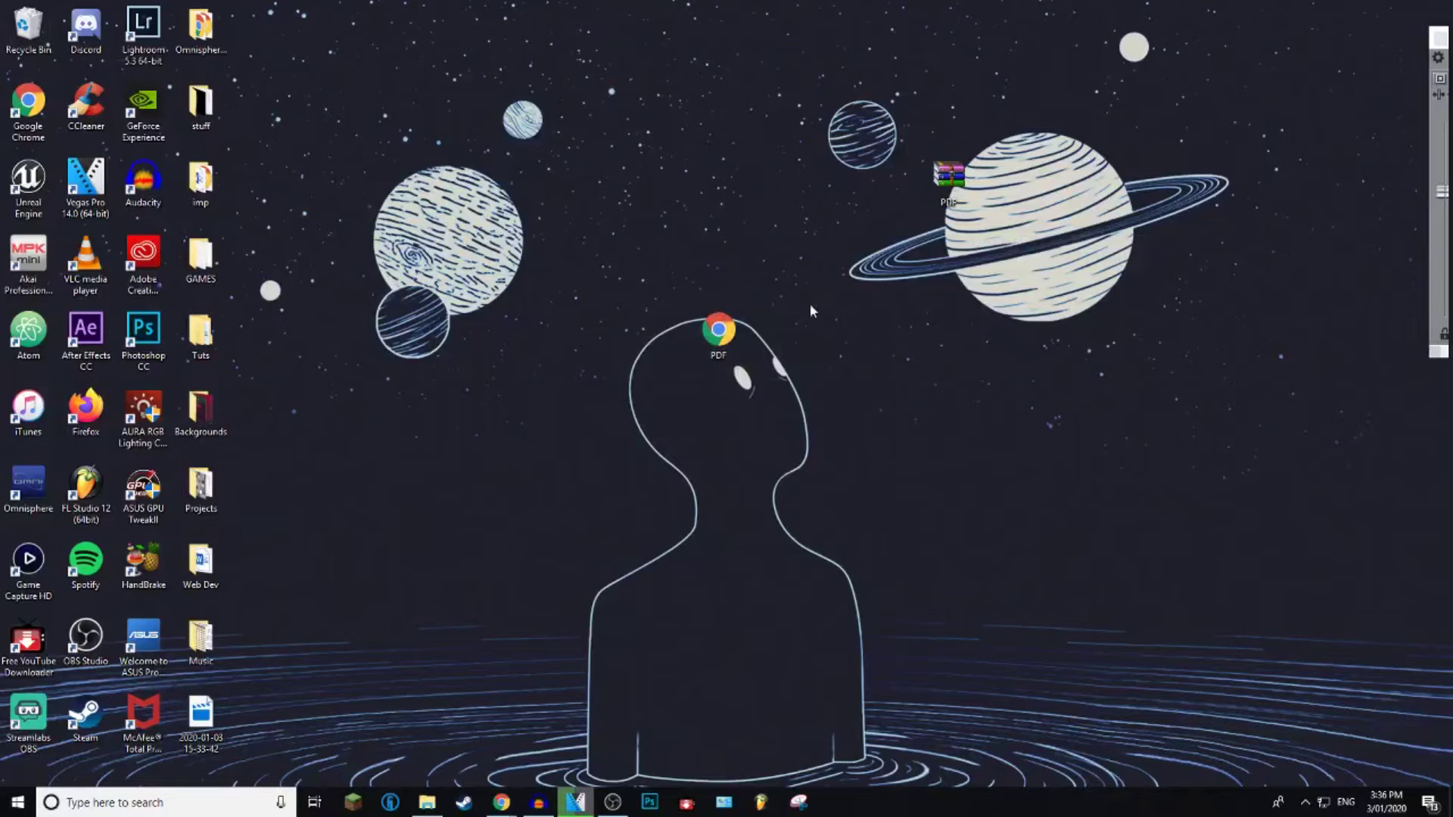
left_click_drag(257, 26, 773, 337)
left_click_drag(945, 198, 30, 27)
right_click(733, 333)
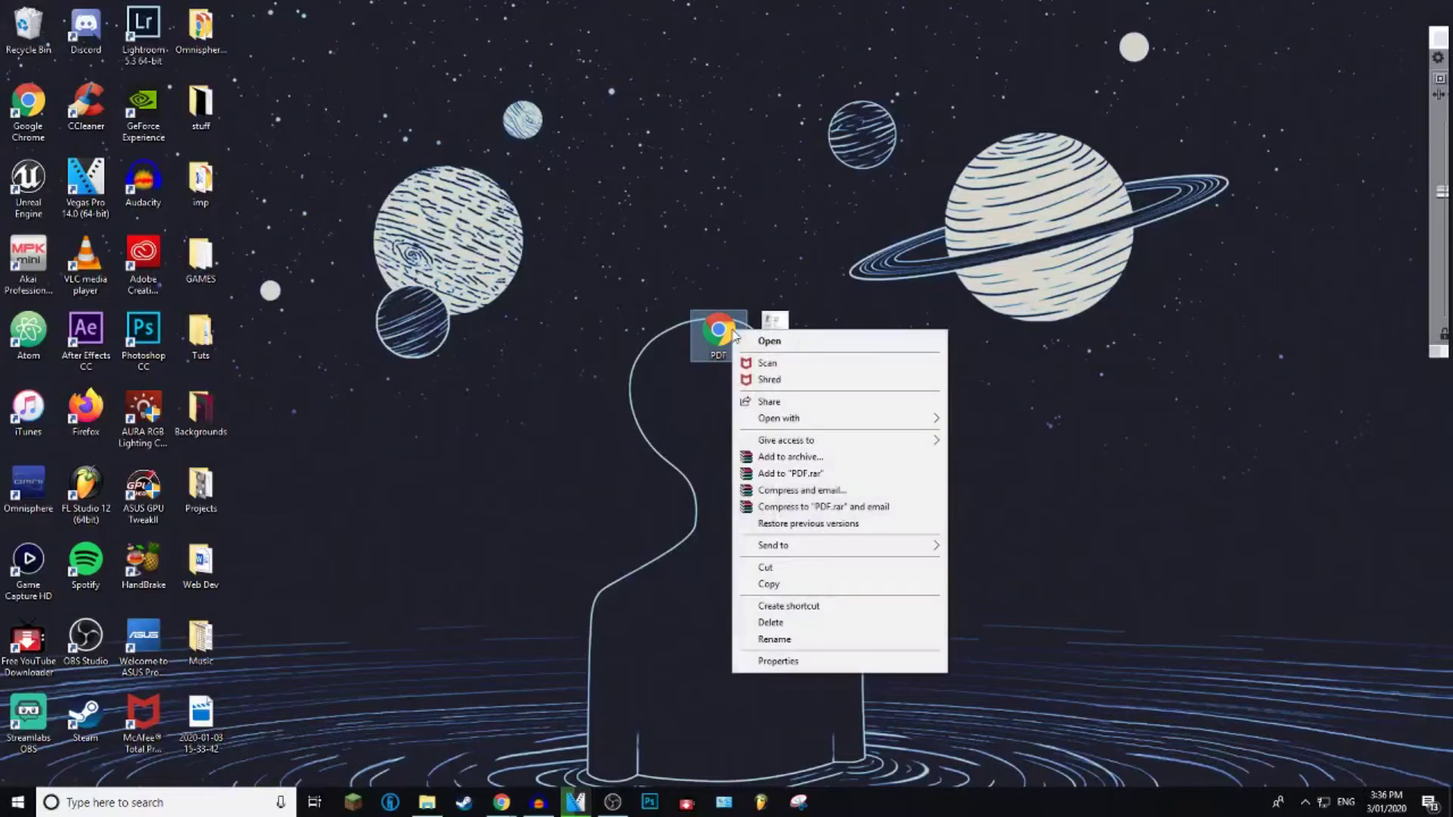
left_click(798, 659)
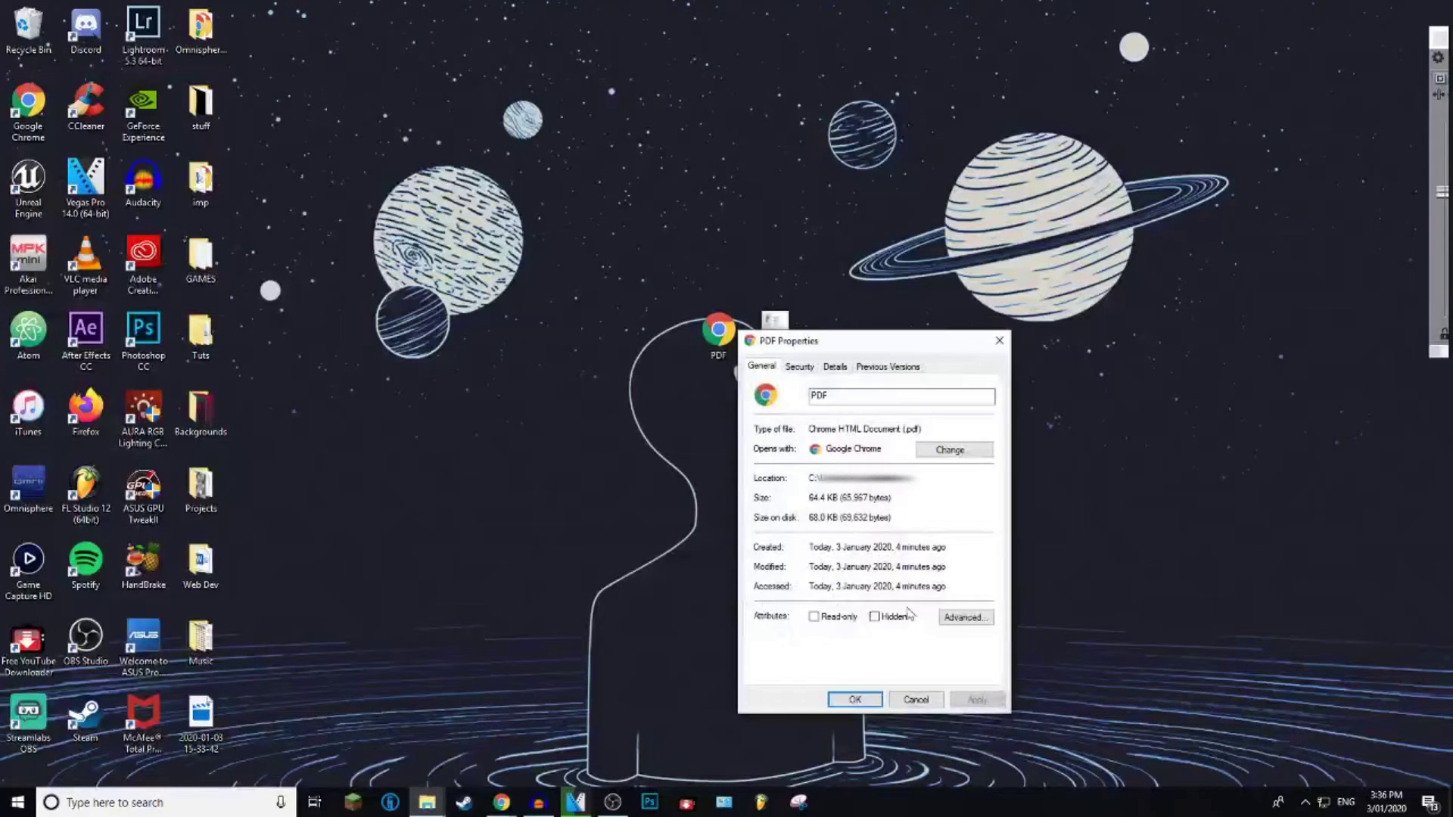
left_click_drag(899, 426, 939, 427)
left_click(999, 341)
double_click(717, 333)
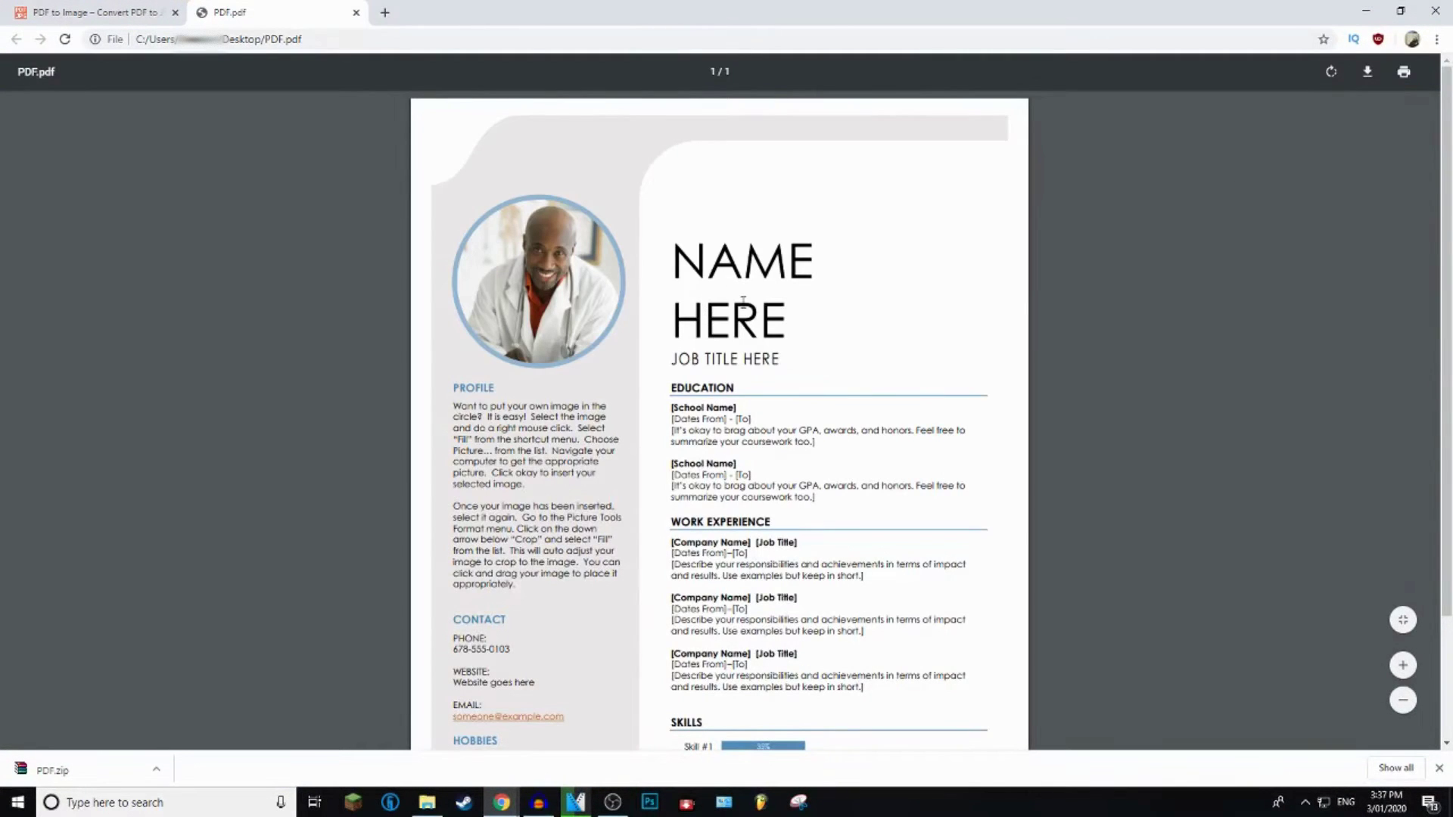
scroll(772, 358, "down", 1)
mouse_move(721, 398)
left_mouse_down()
mouse_move(859, 250)
mouse_move(728, 421)
left_mouse_up()
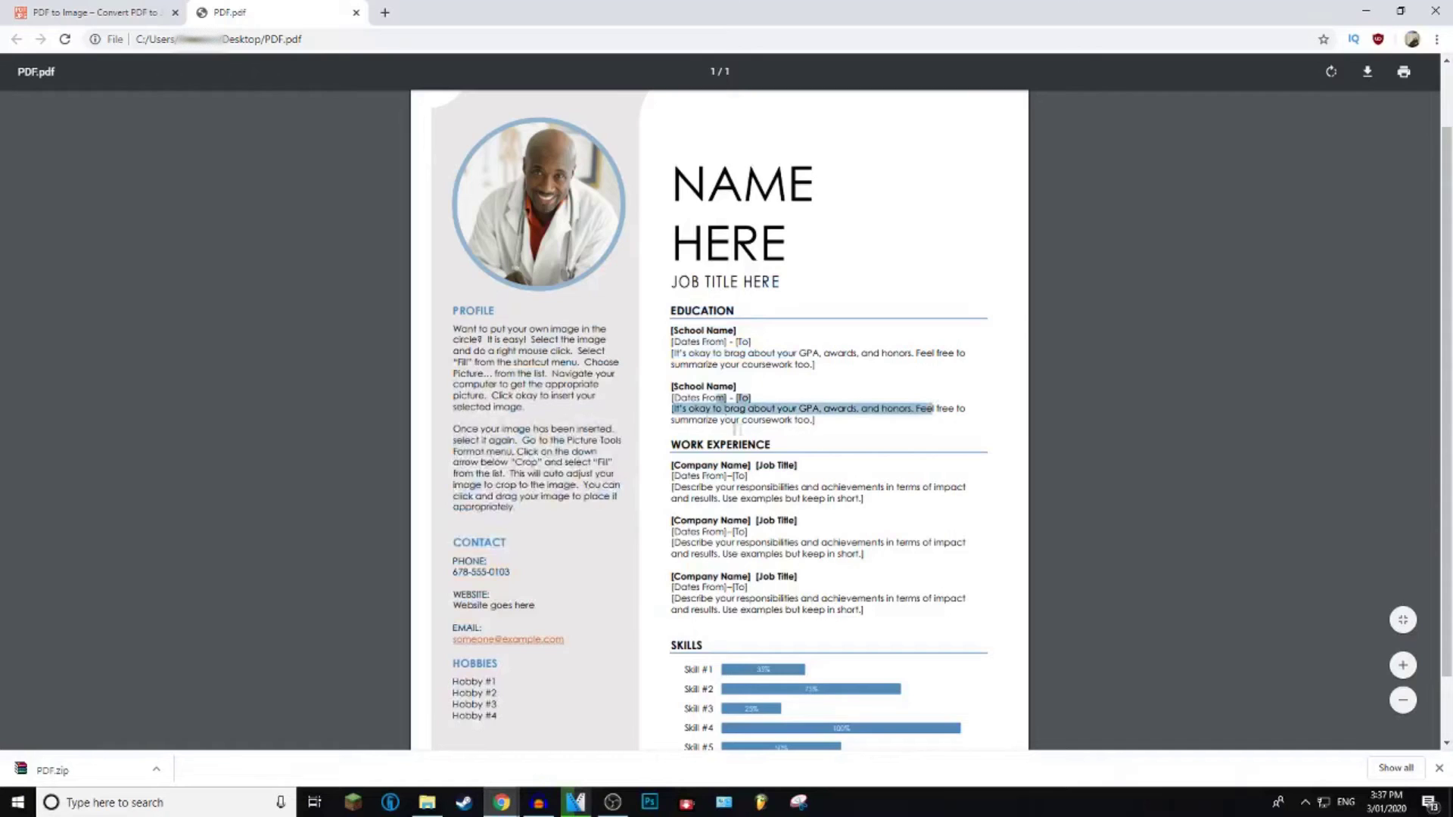
left_click(357, 12)
left_click(1366, 10)
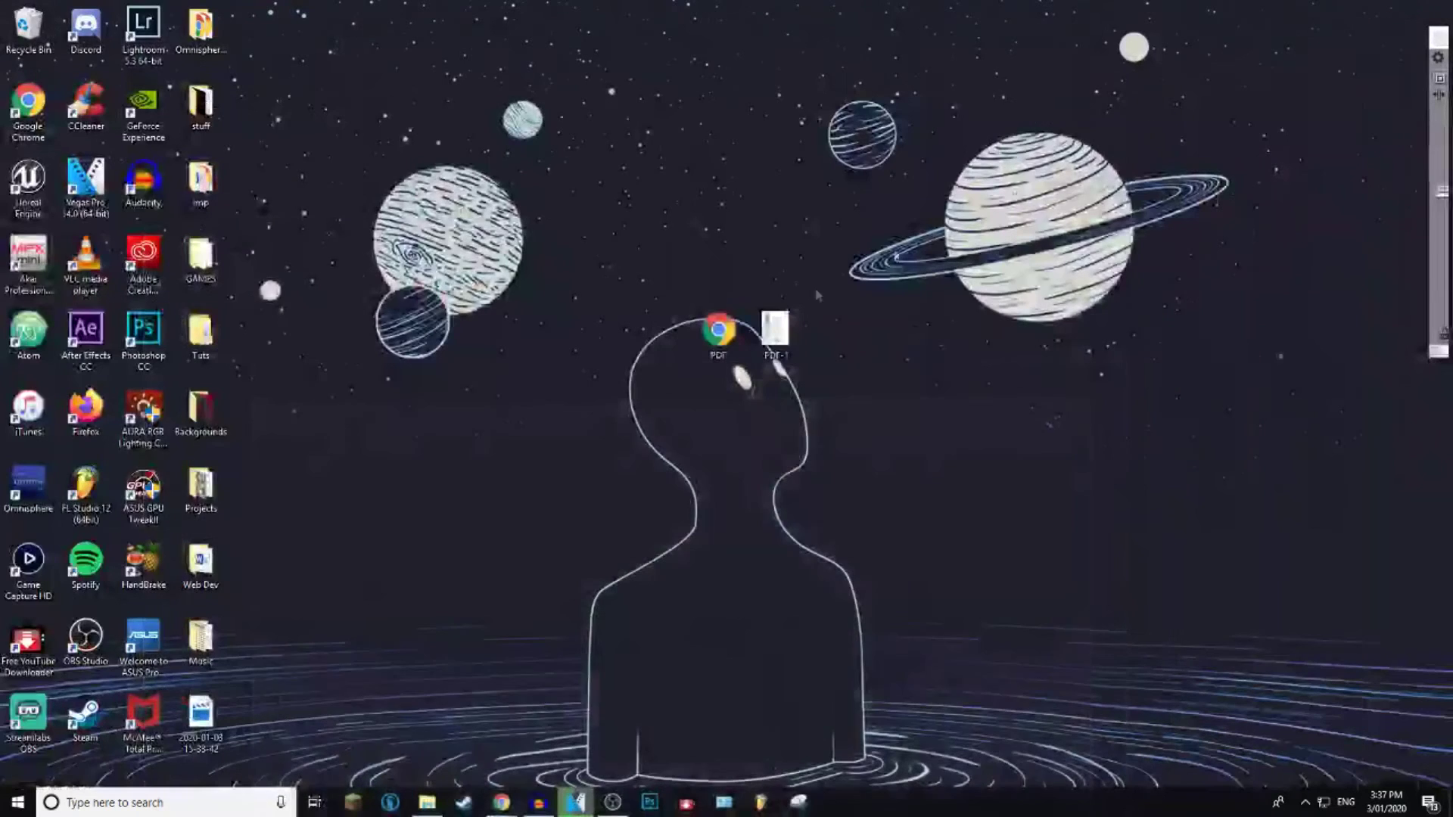
- View the PDF-1 résumé image in Photos, close it, then drag PDF-1 off the desktop
double_click(775, 329)
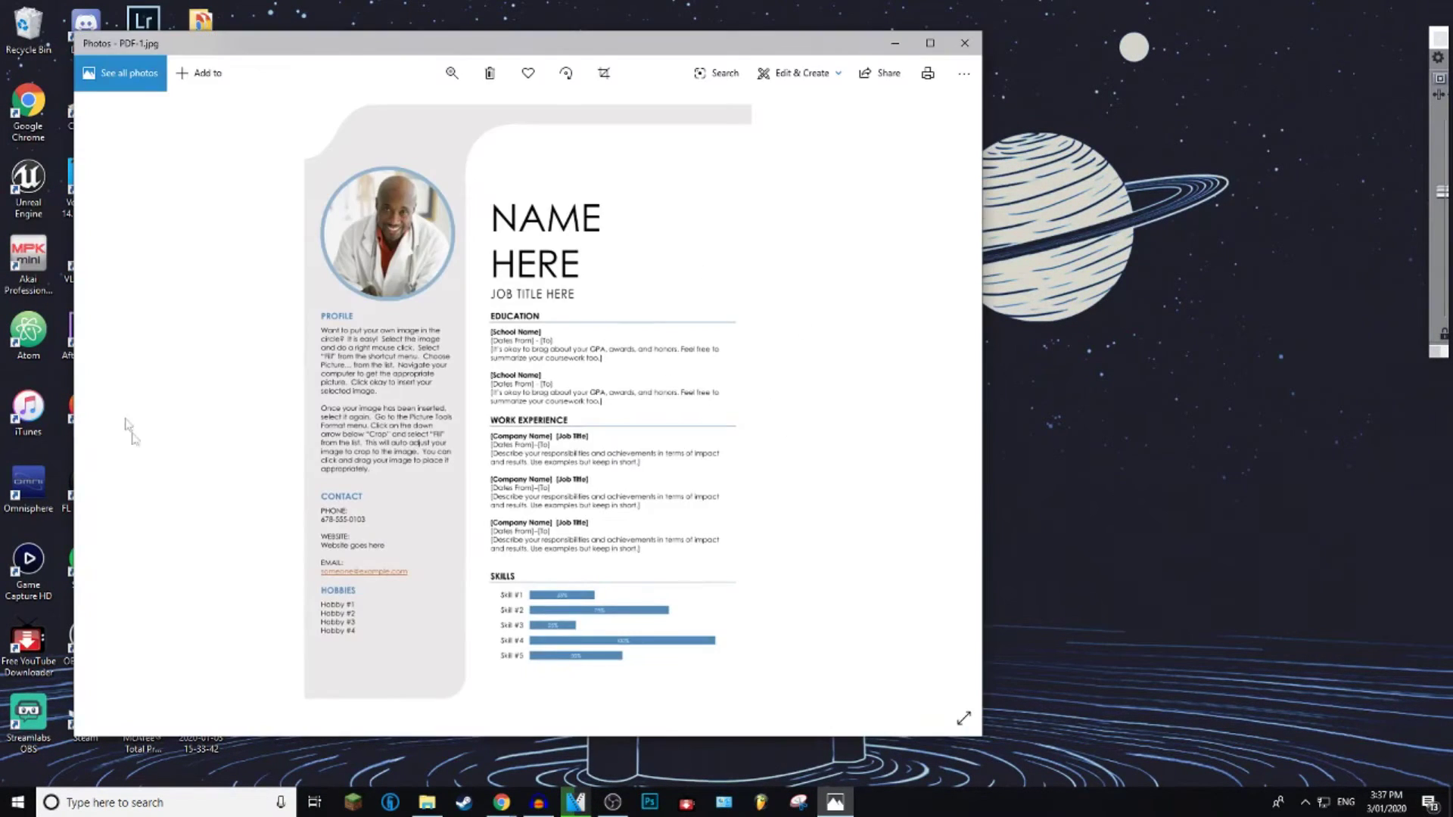
key("alt+F4")
left_click_drag(775, 325, 144, 416)
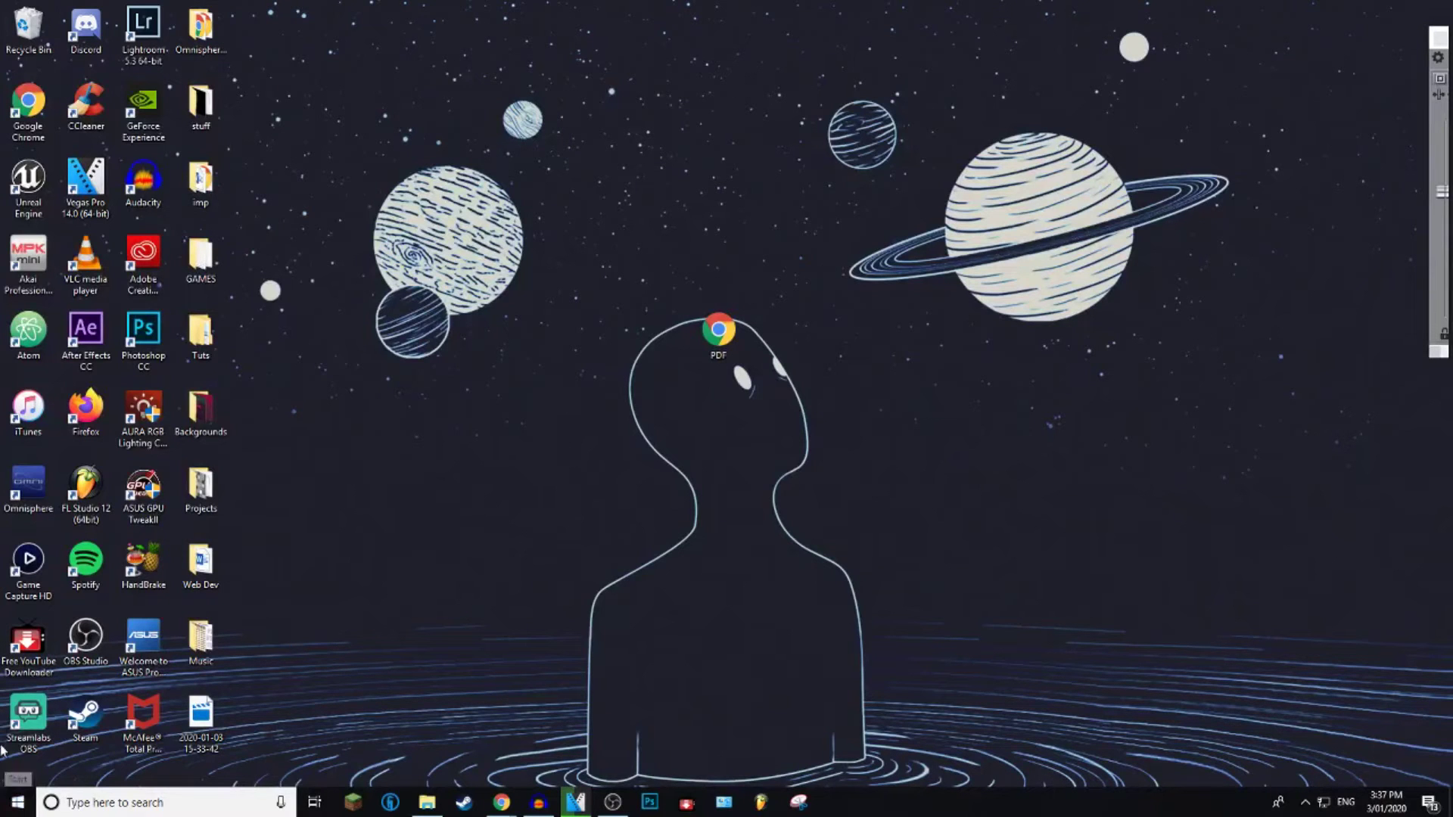
- Search the Start menu for 'store' and launch Microsoft Store
left_click(17, 802)
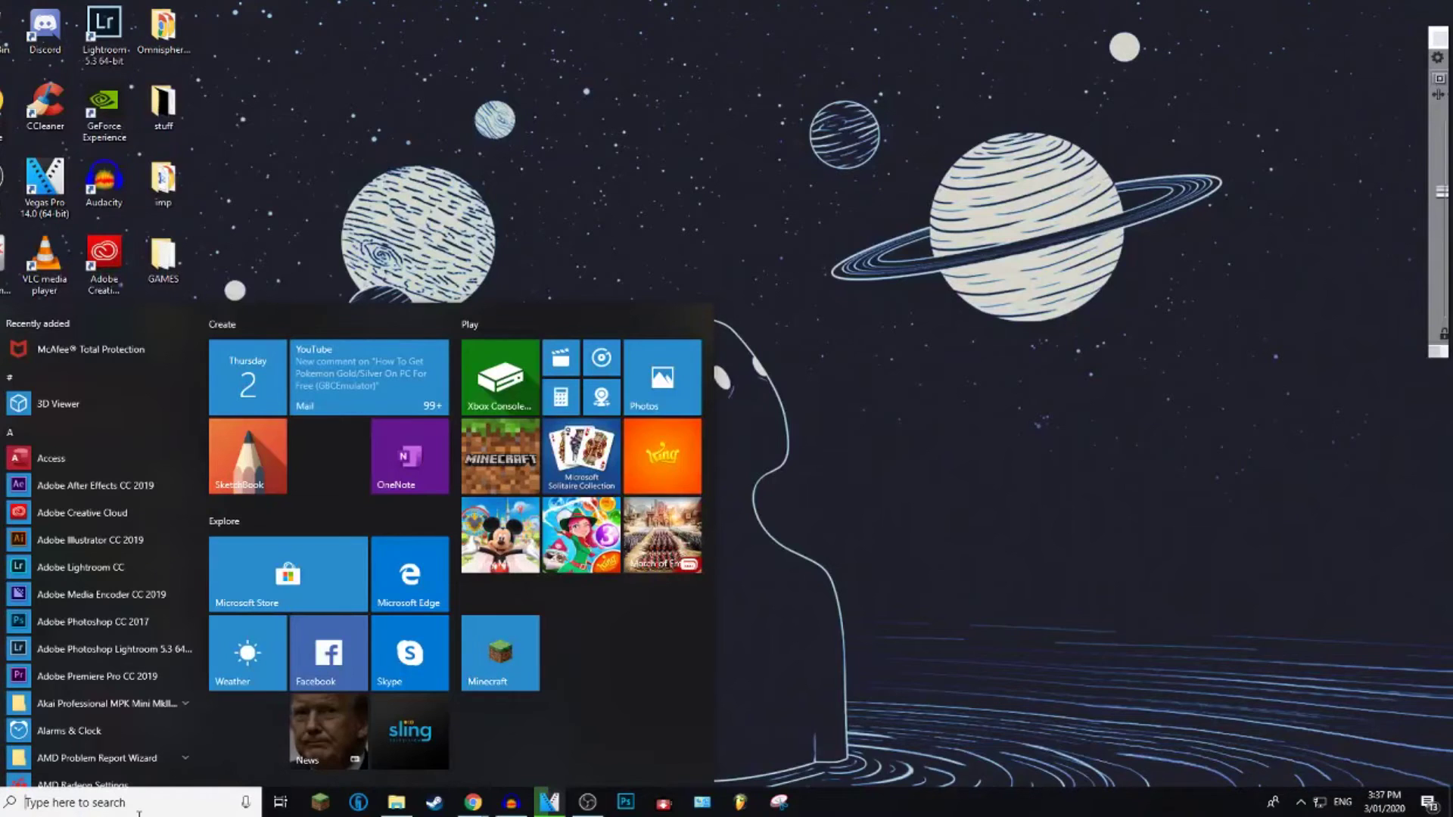
type("store")
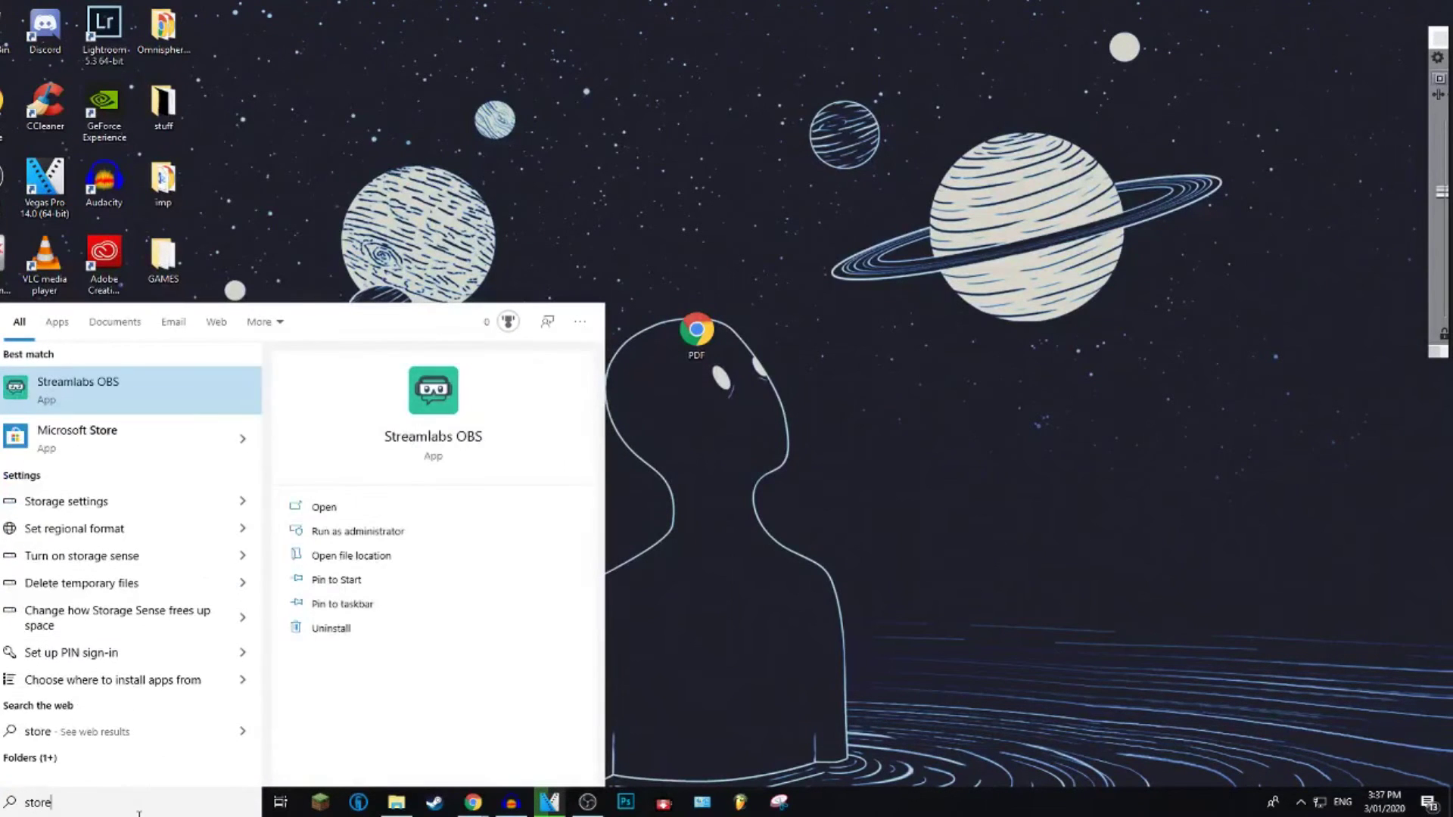
left_click(206, 437)
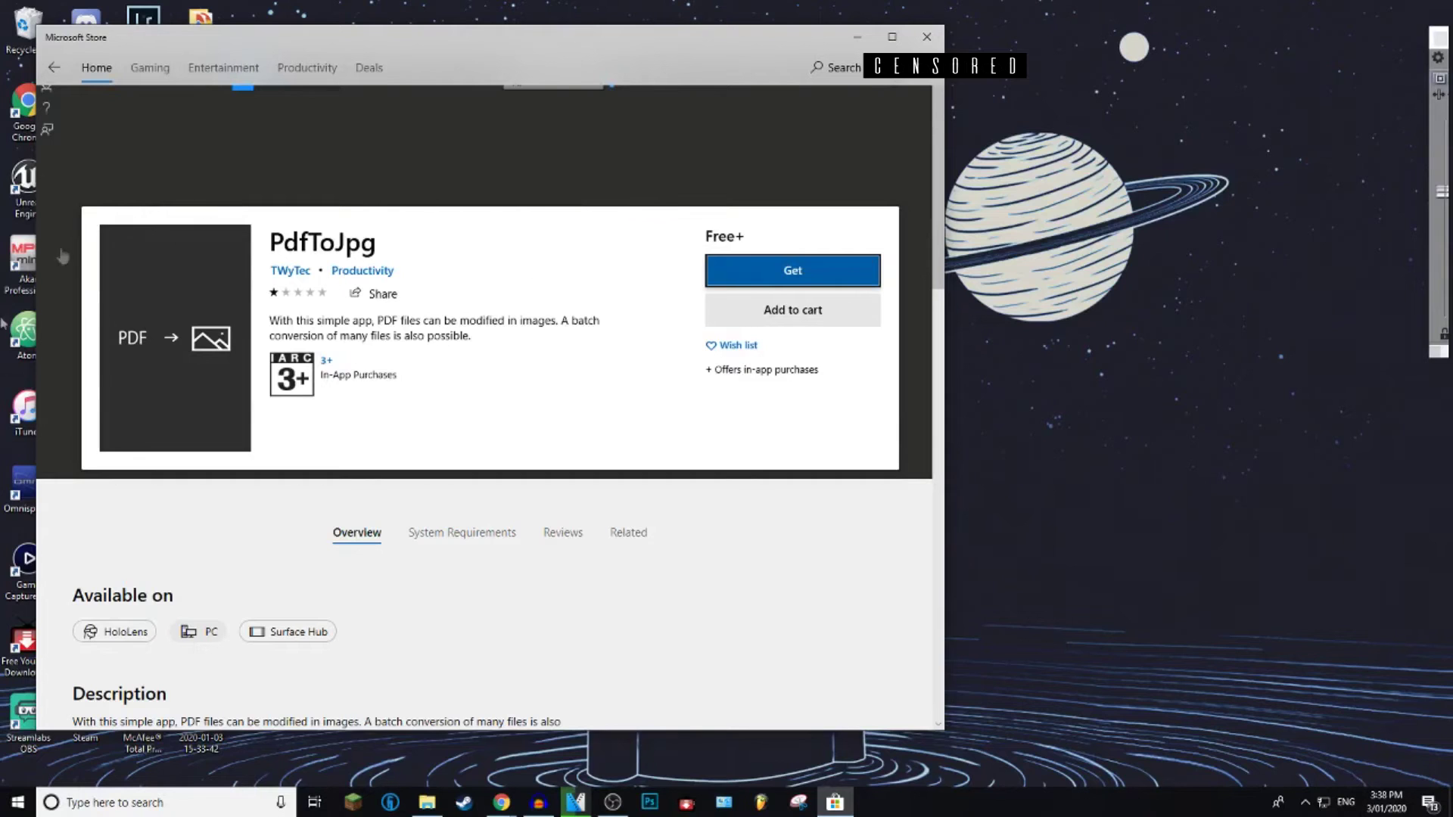
- Get and install the free PdfToJpg app from the Store, then launch it
scroll(478, 451, "down", 4)
scroll(478, 451, "up", 4)
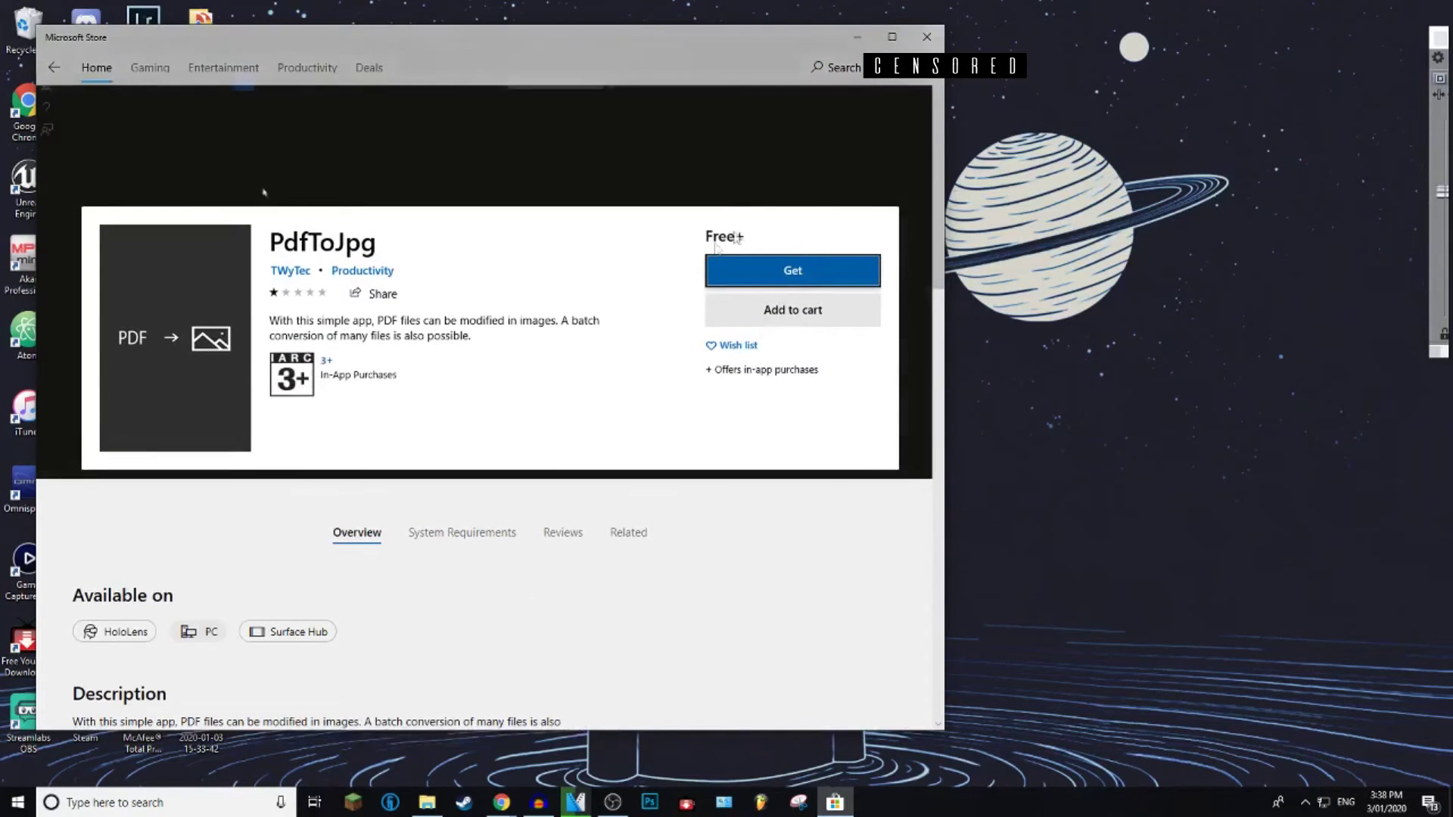
left_click(767, 283)
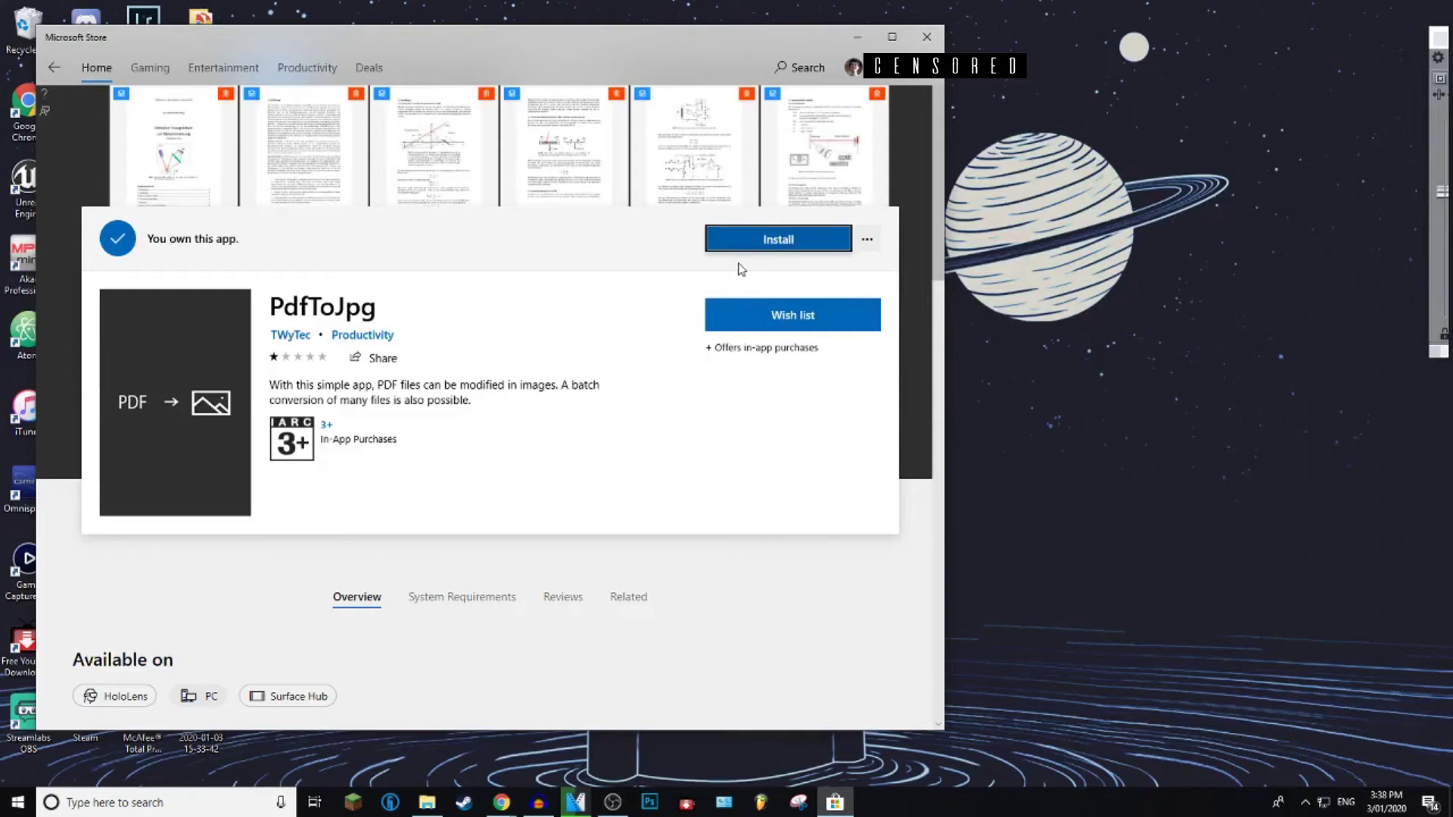
left_click(731, 246)
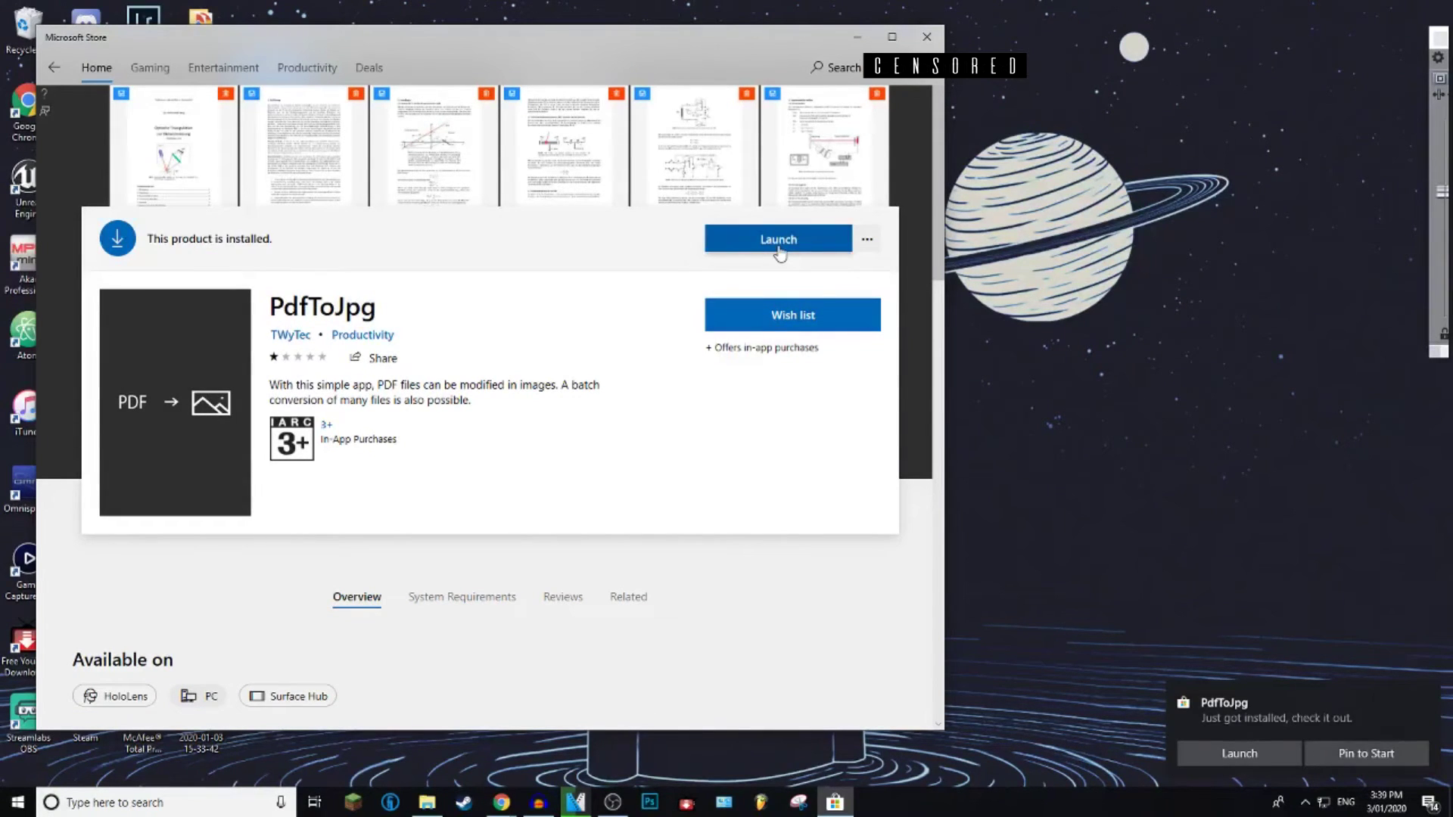
left_click(780, 241)
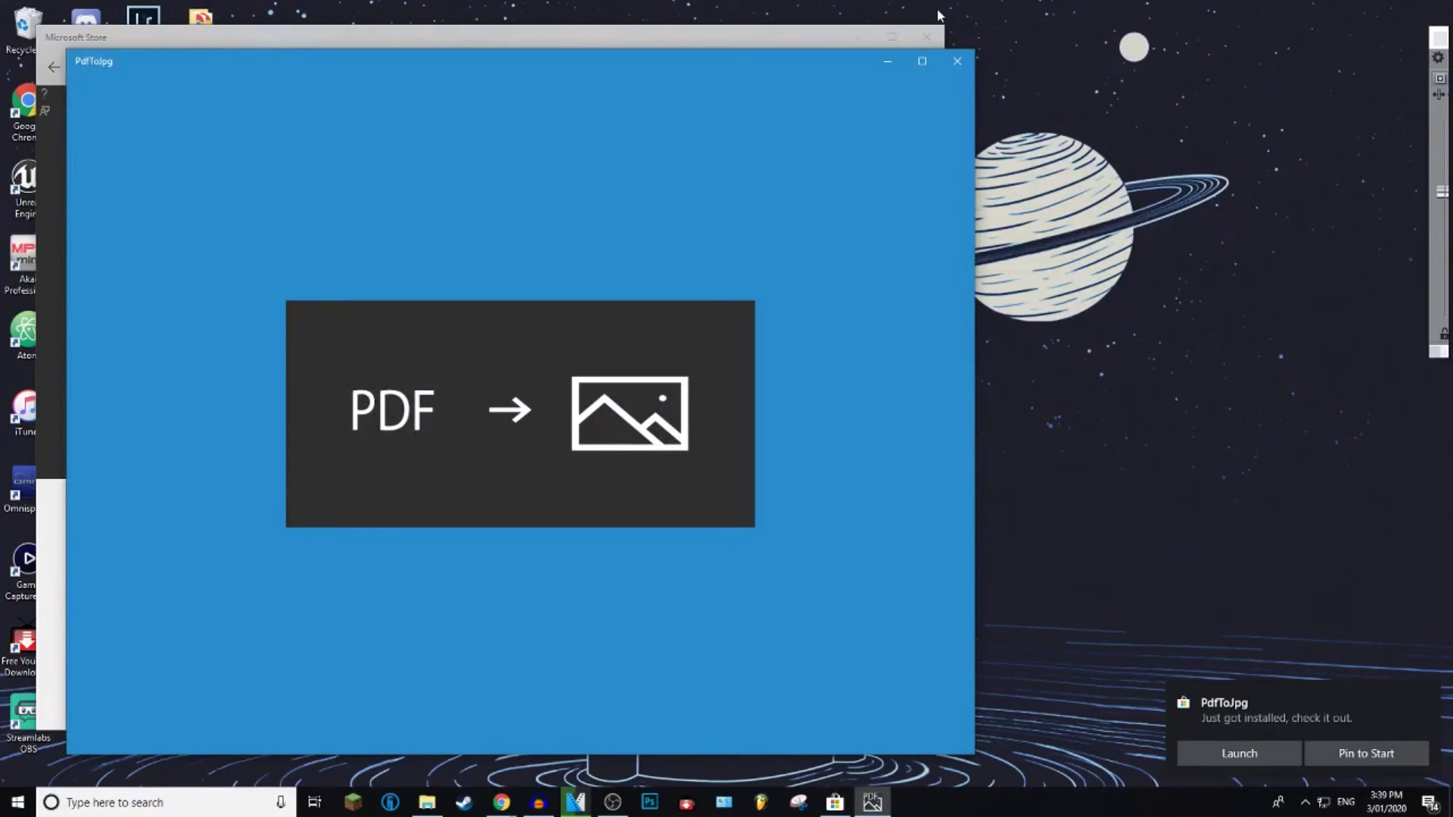
- Close the Store, maximize PdfToJpg, and load the PDF résumé from the Desktop
left_click(926, 37)
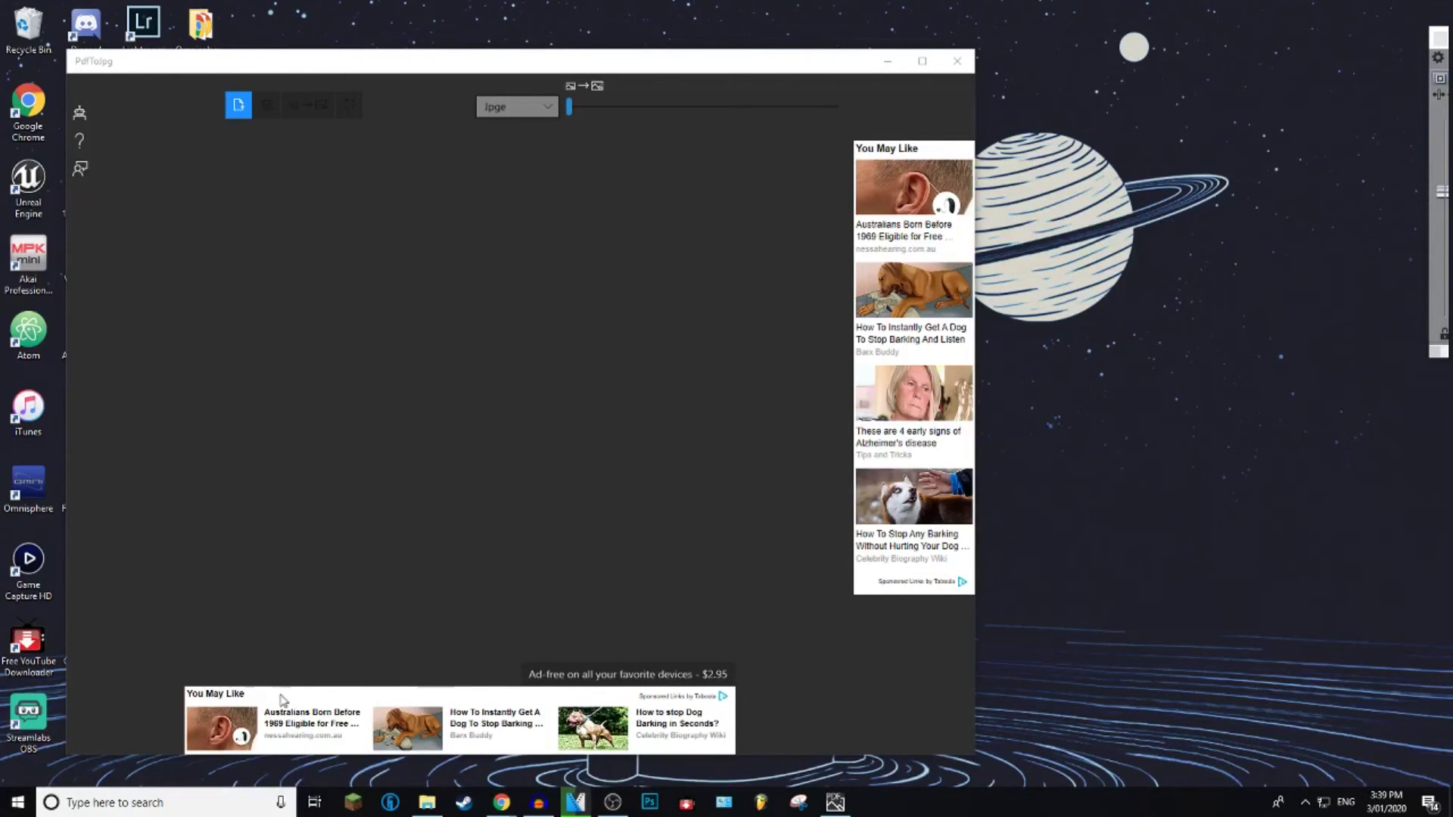
key("super+Up")
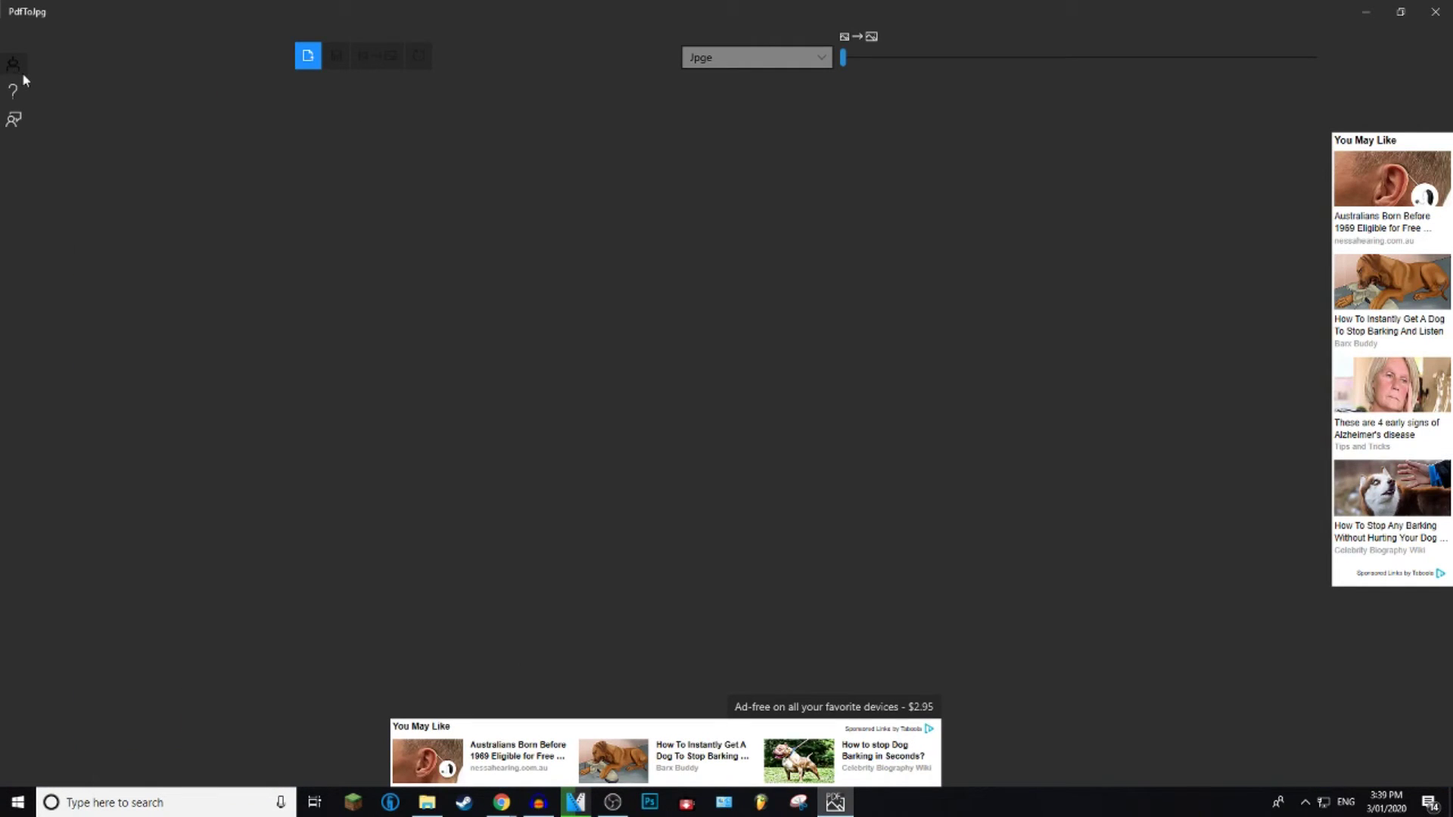
left_click(309, 54)
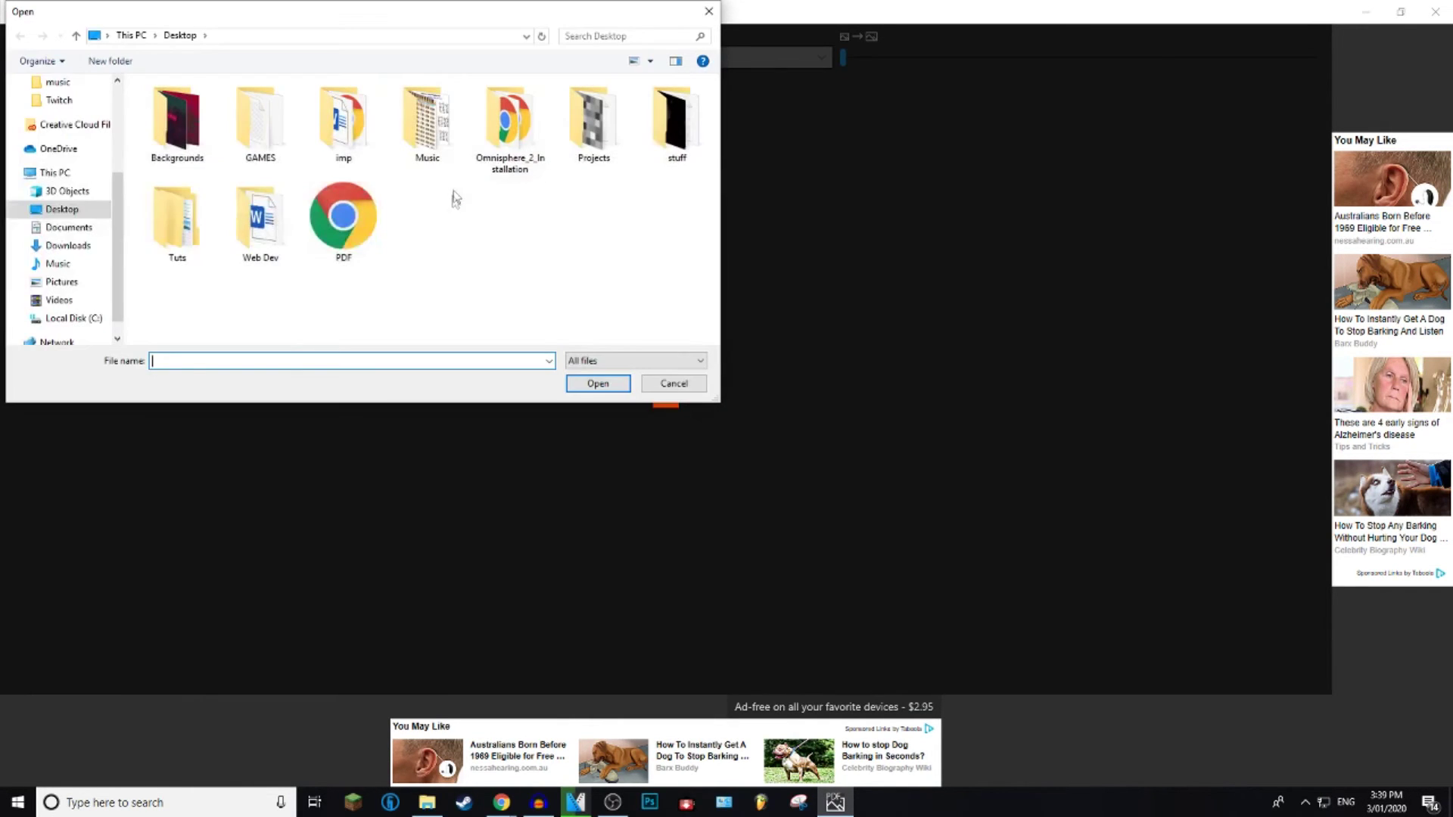
left_click(325, 234)
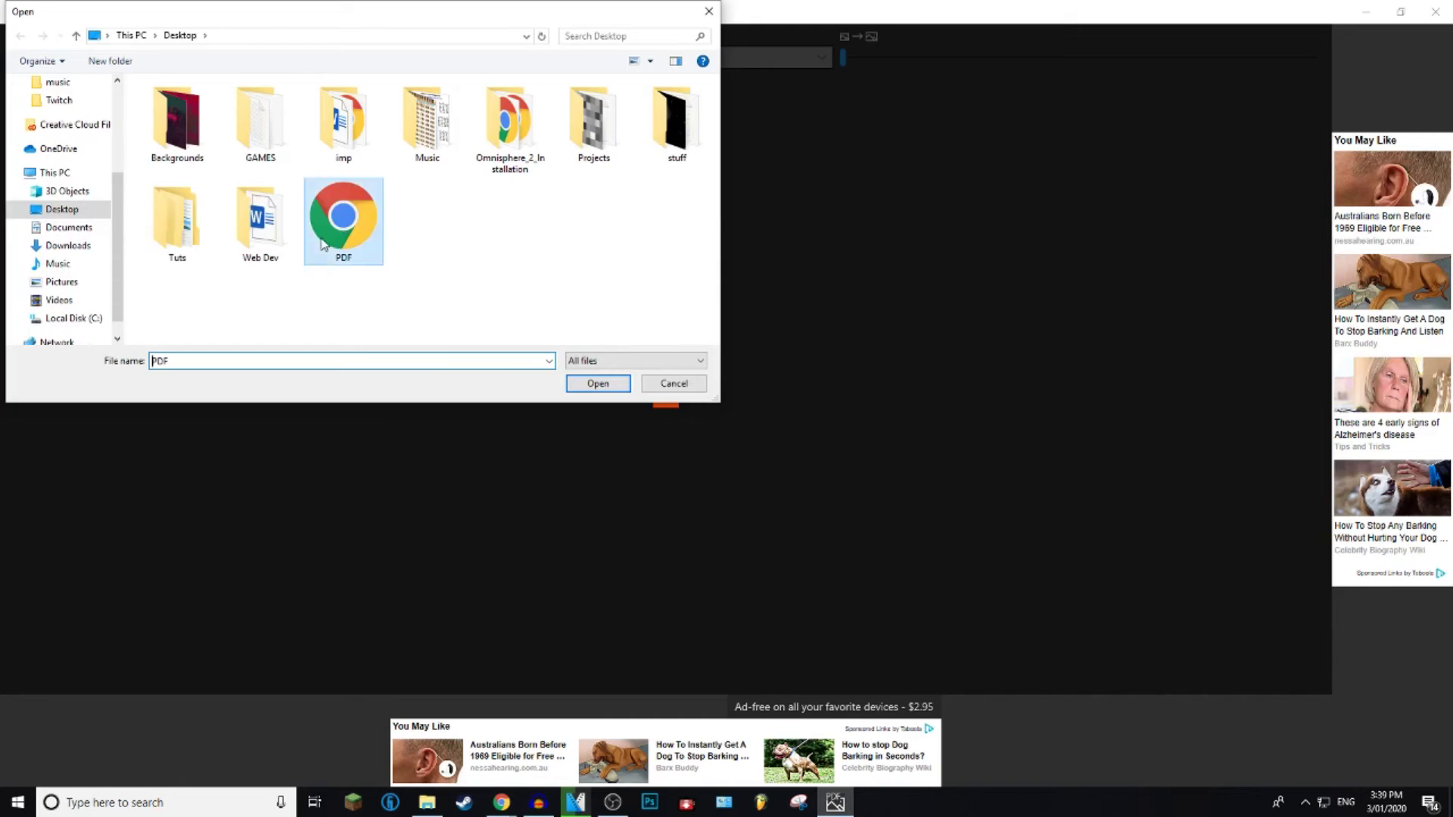
left_click(598, 383)
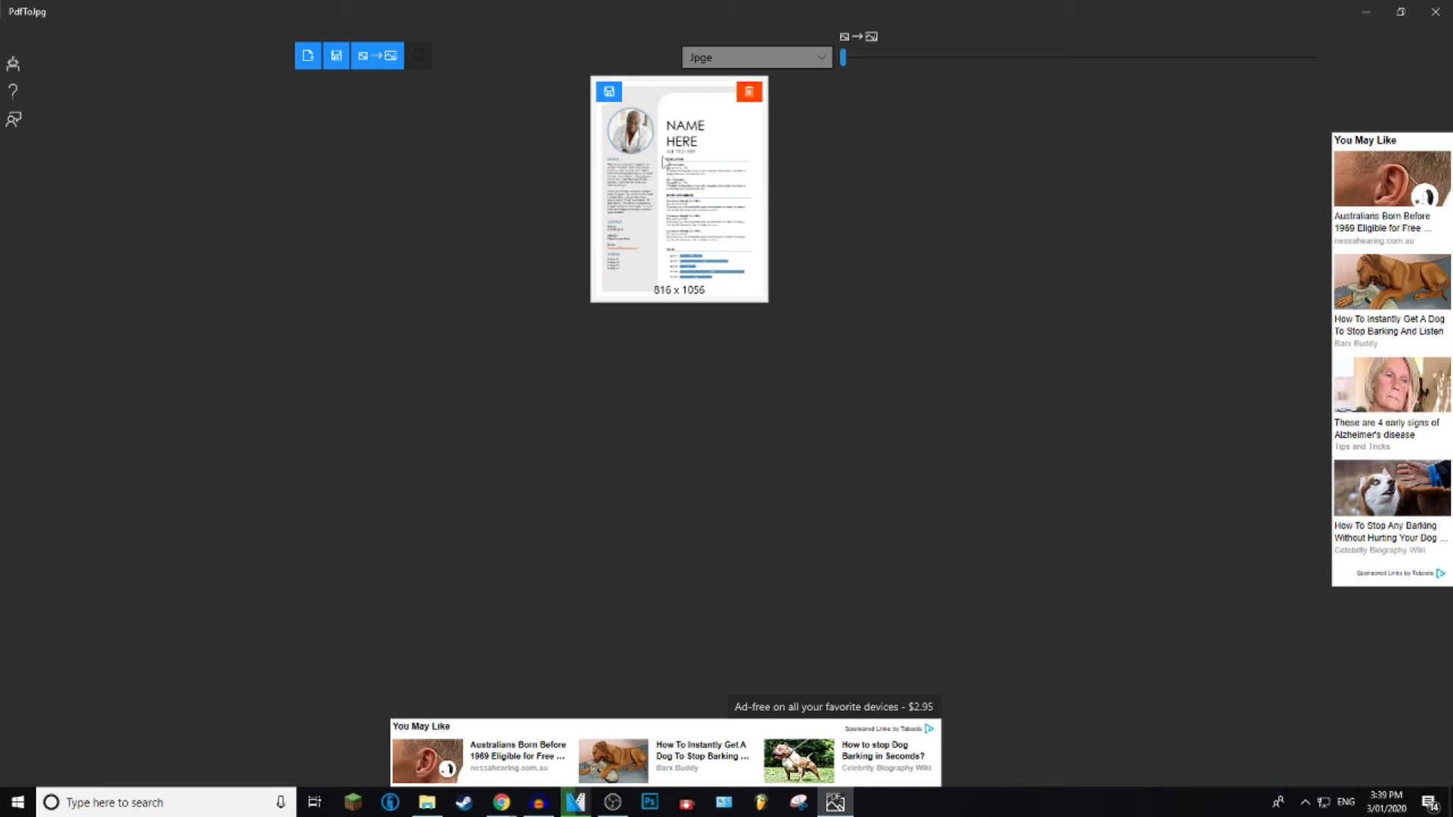
left_click(751, 53)
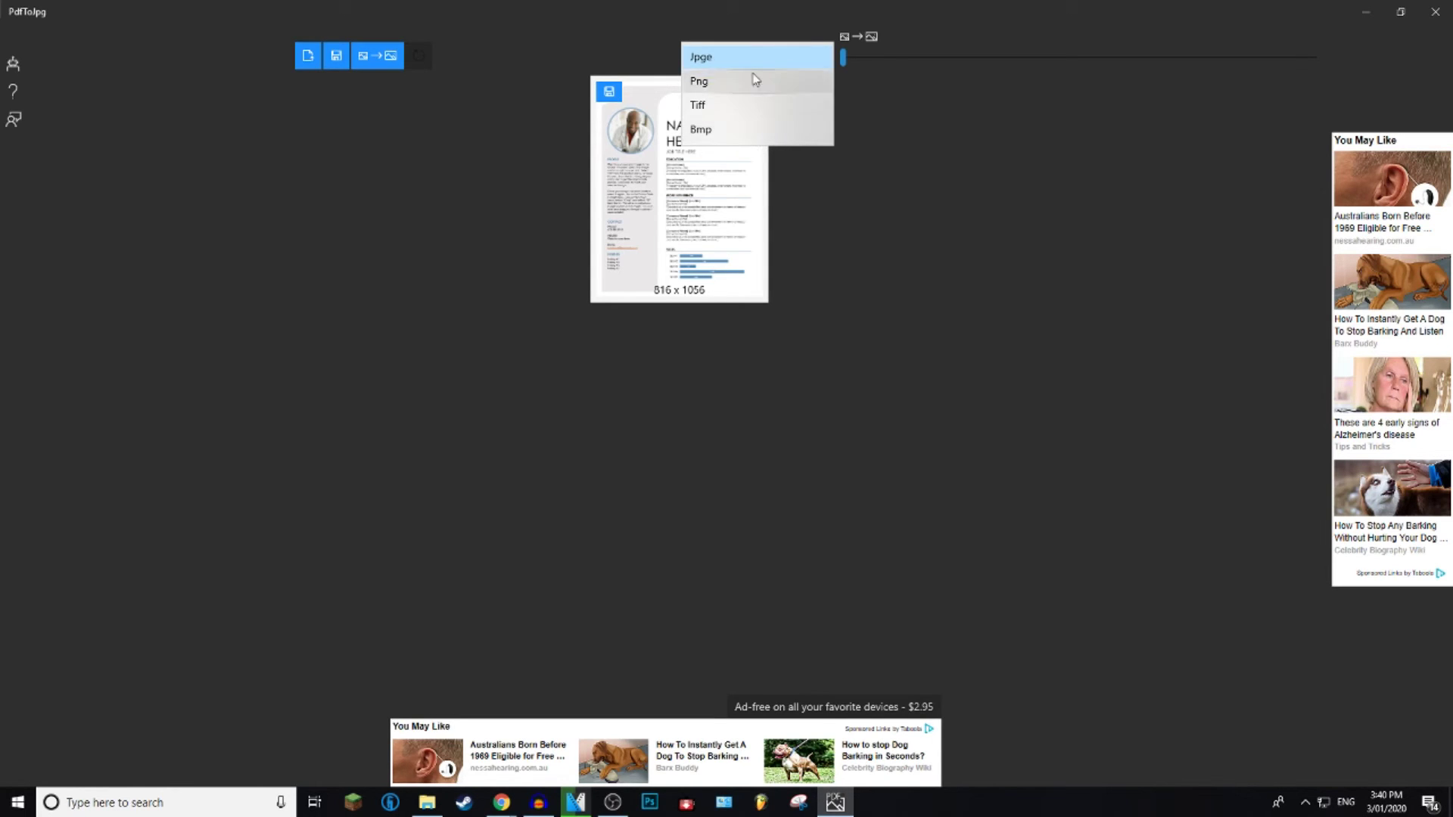
- Save the résumé page as a Jpge image named PDF-1 on the Desktop at 816 x 1056
left_click(733, 58)
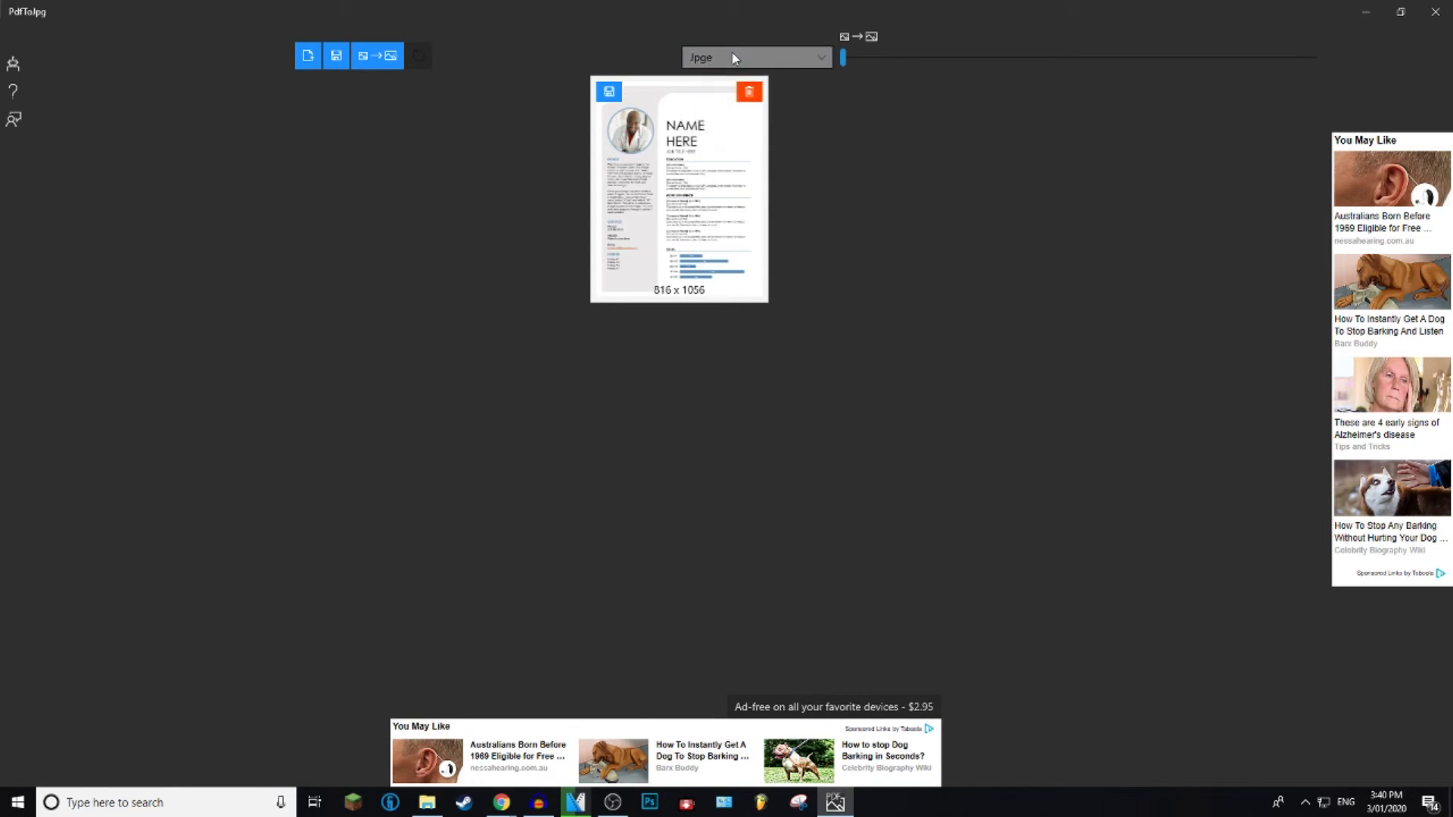
left_click(613, 92)
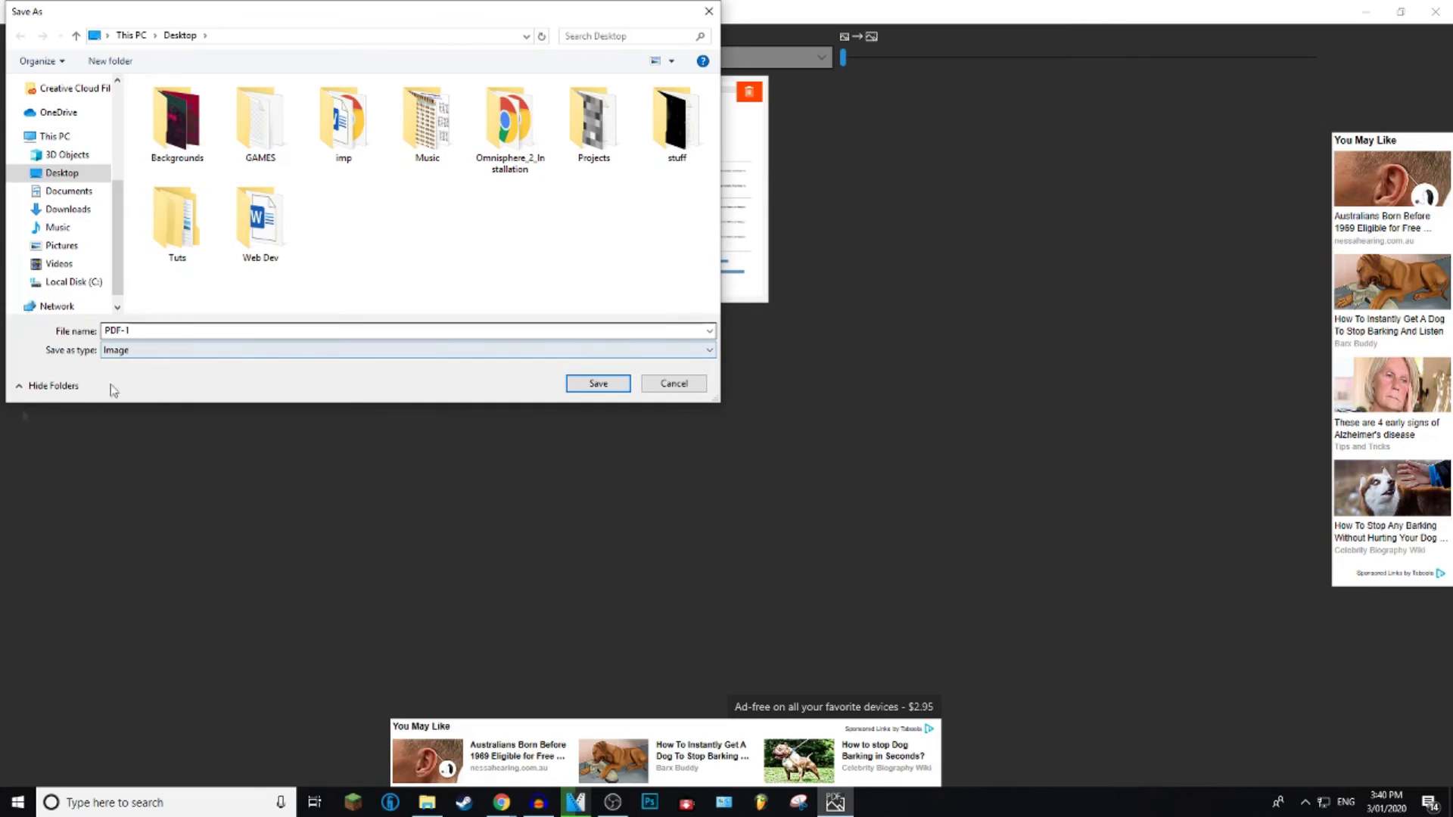
left_click(621, 383)
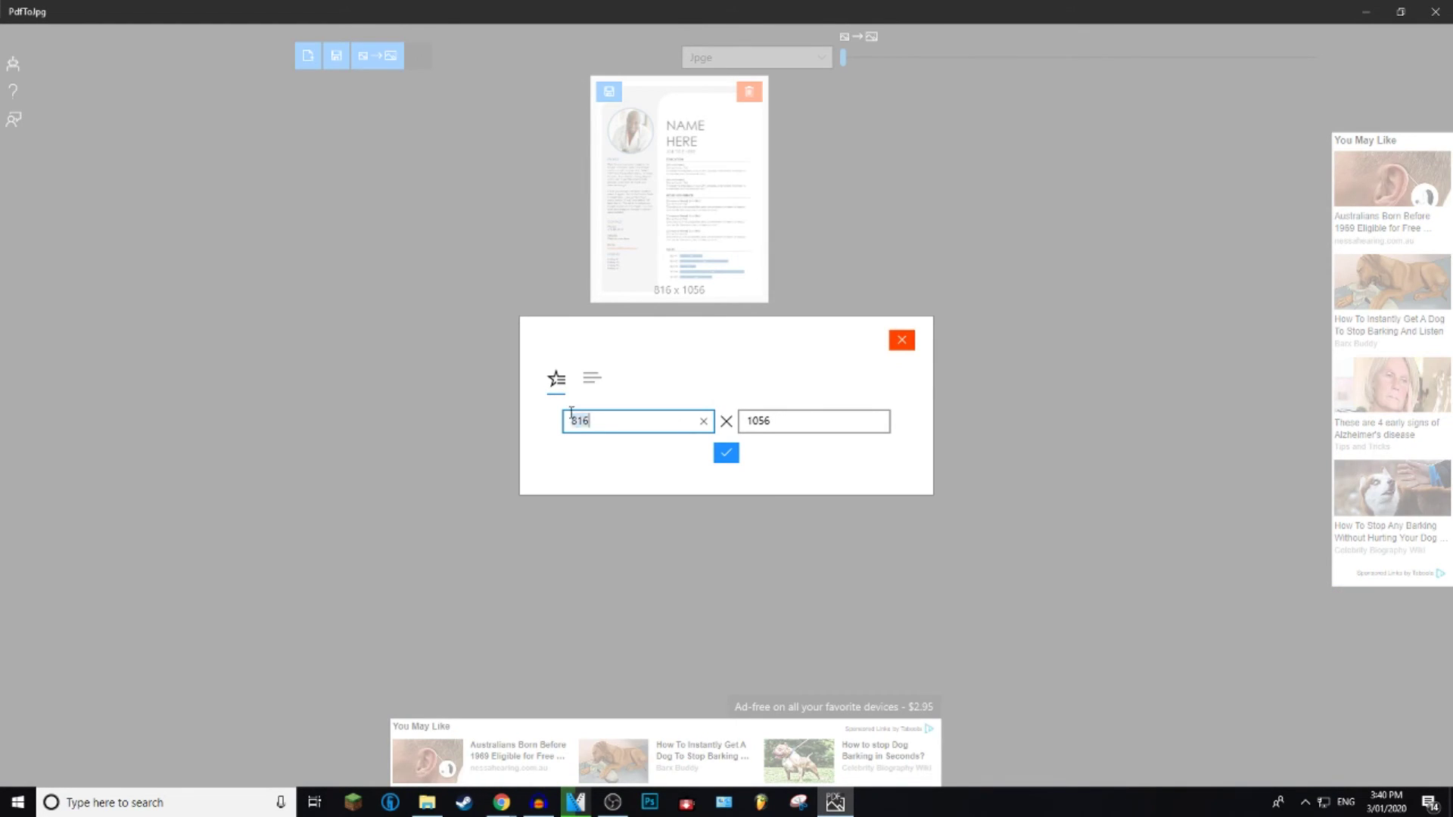
double_click(608, 419)
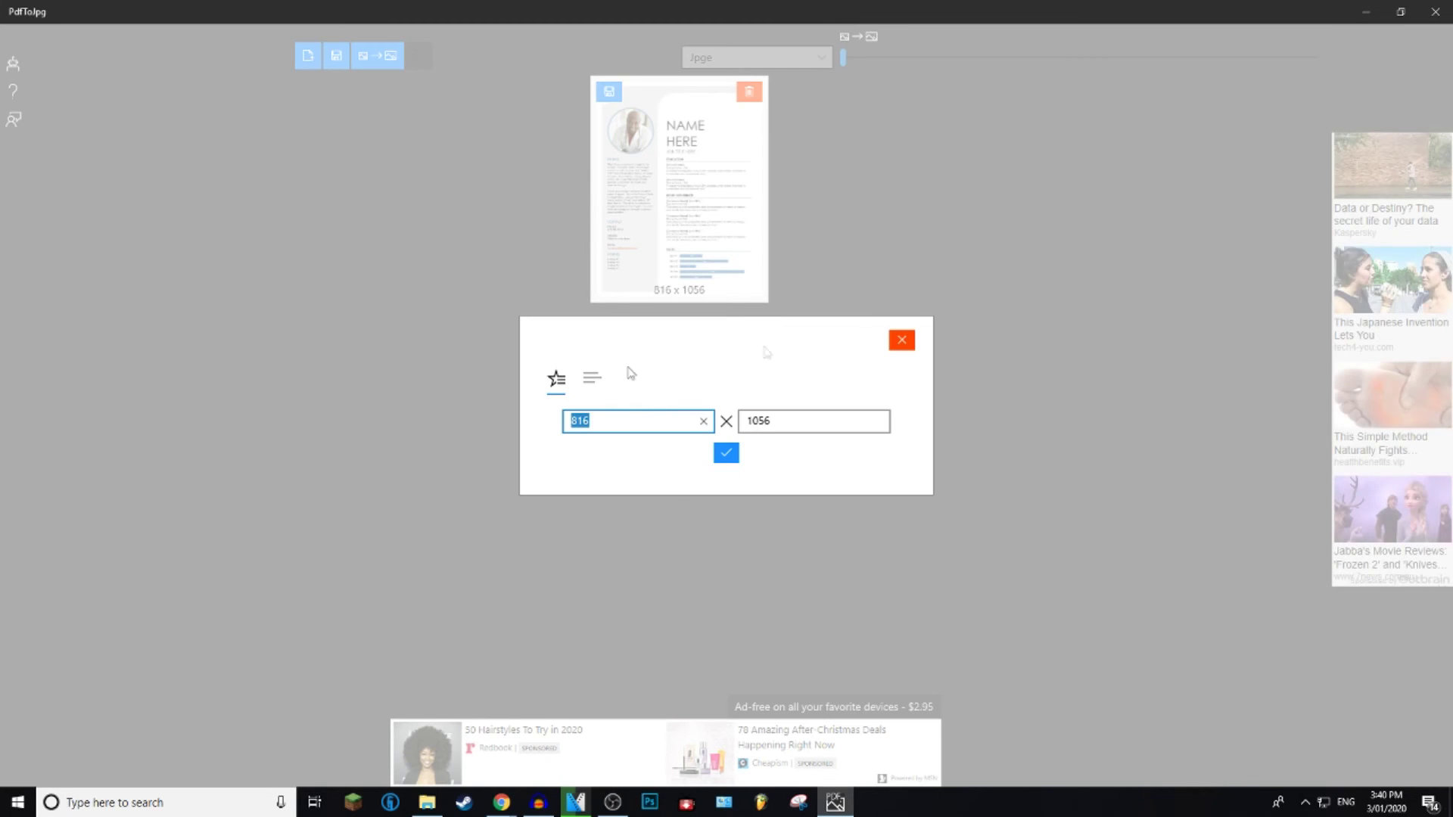
left_click(905, 342)
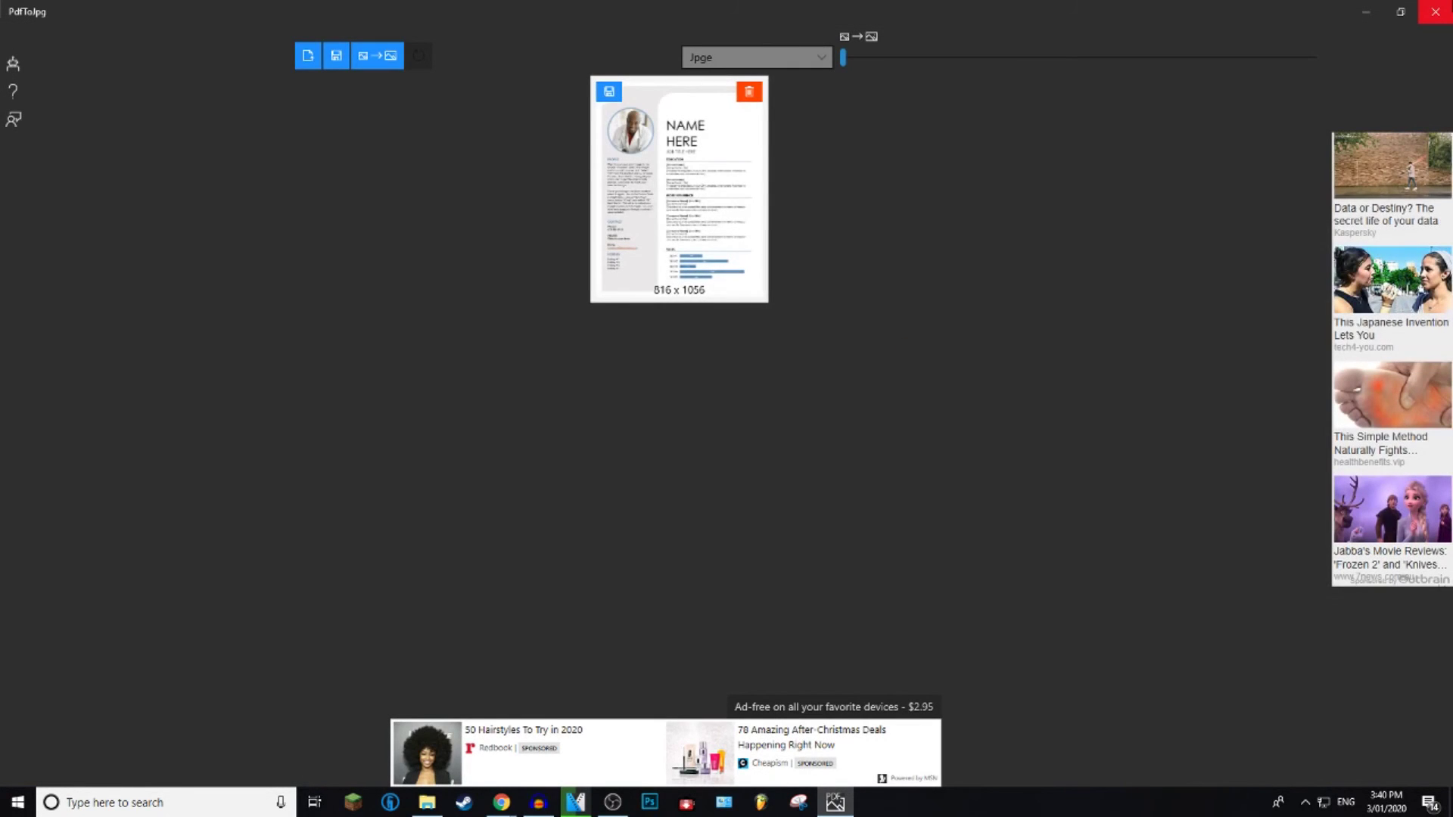